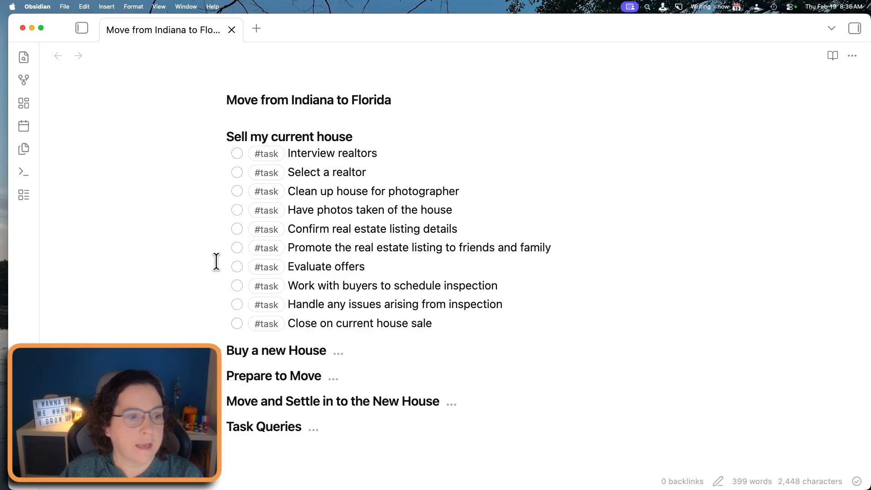
Step: Expand the Buy a new House, Prepare to Move, and Move and Settle in to the New House sections and look through their tasks
{"action": "left_click", "coordinate": [220, 348]}
{"action": "scroll", "coordinate": [227, 350], "scroll_direction": "down", "scroll_amount": 6}
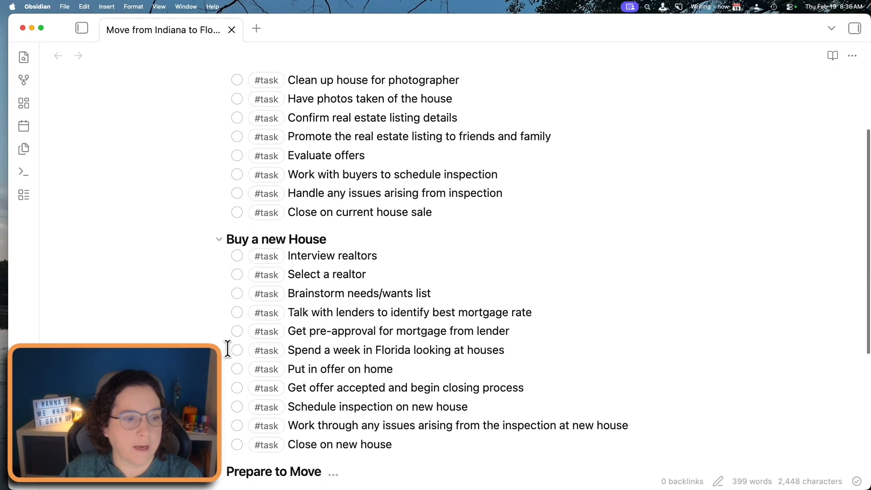
{"action": "left_click", "coordinate": [217, 302]}
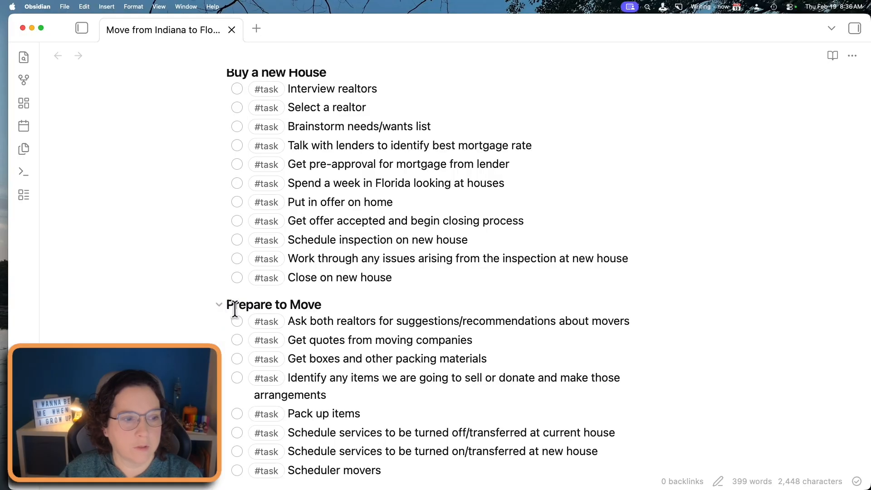
{"action": "scroll", "coordinate": [229, 313], "scroll_direction": "down", "scroll_amount": 5}
{"action": "left_click", "coordinate": [219, 301]}
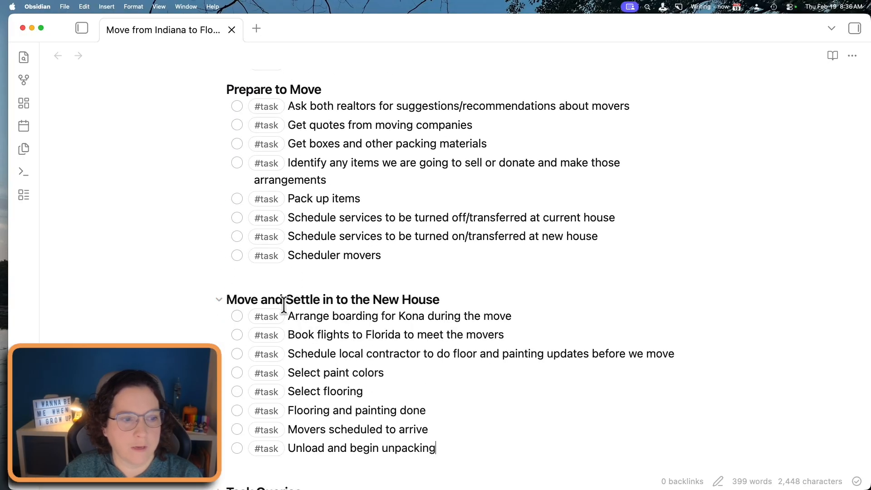
{"action": "scroll", "coordinate": [284, 305], "scroll_direction": "down", "scroll_amount": 2}
{"action": "scroll", "coordinate": [283, 305], "scroll_direction": "up", "scroll_amount": 12}
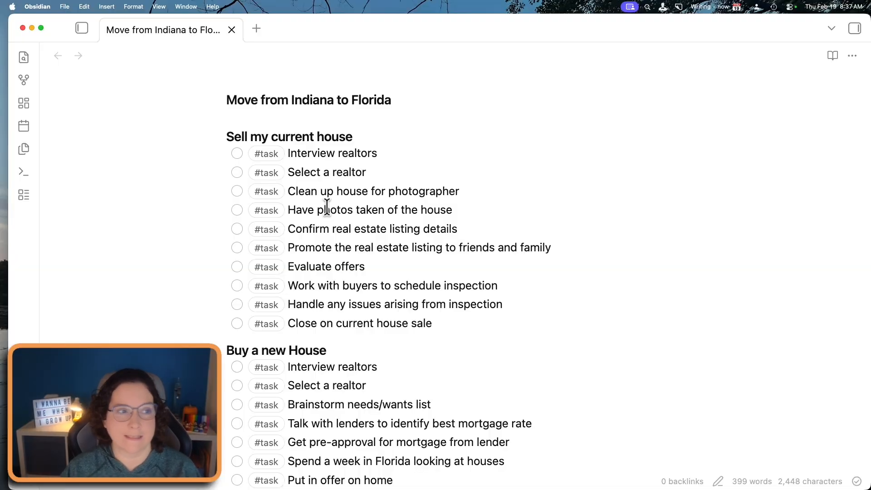
{"action": "left_click", "coordinate": [356, 137]}
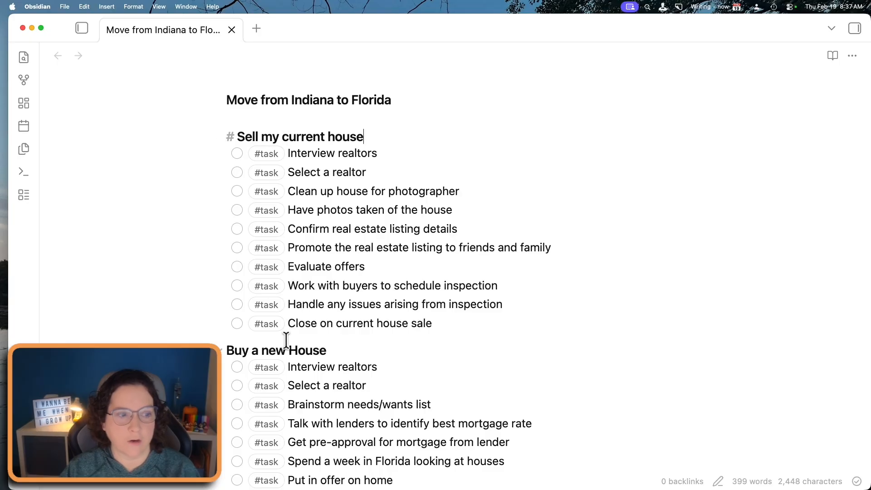
{"action": "left_click", "coordinate": [325, 351]}
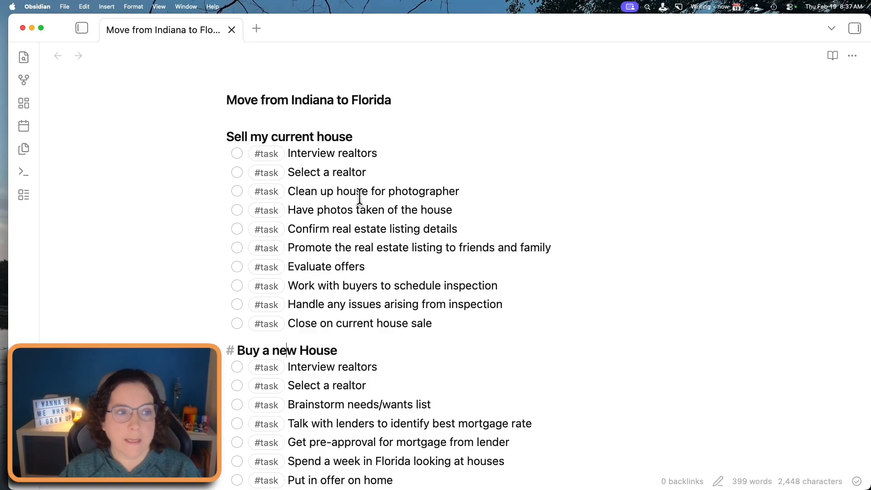
Step: Move the Interview realtors task under Sell my current house down one line with the Move line down command
{"action": "left_click", "coordinate": [355, 155]}
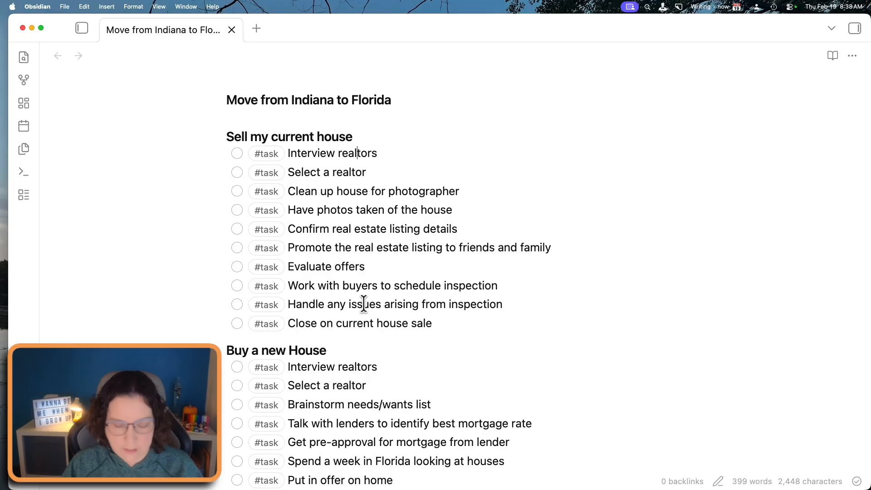
{"action": "key", "text": "super+p"}
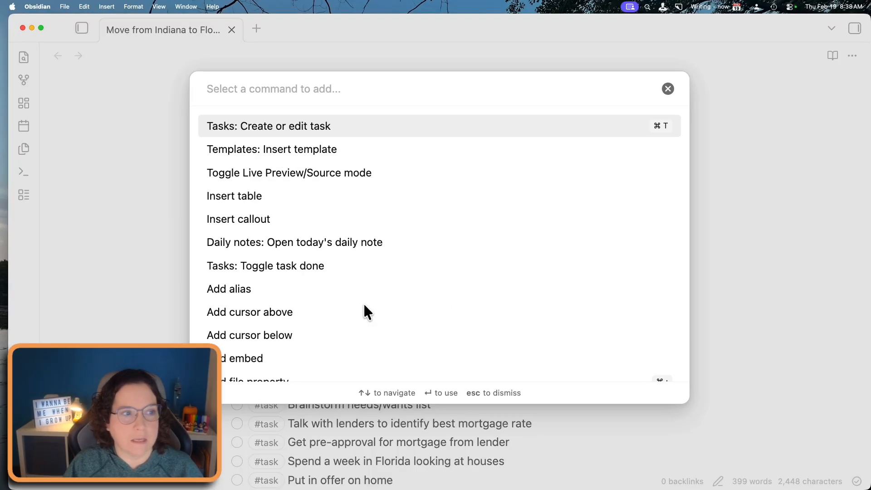
{"action": "type", "text": "move"}
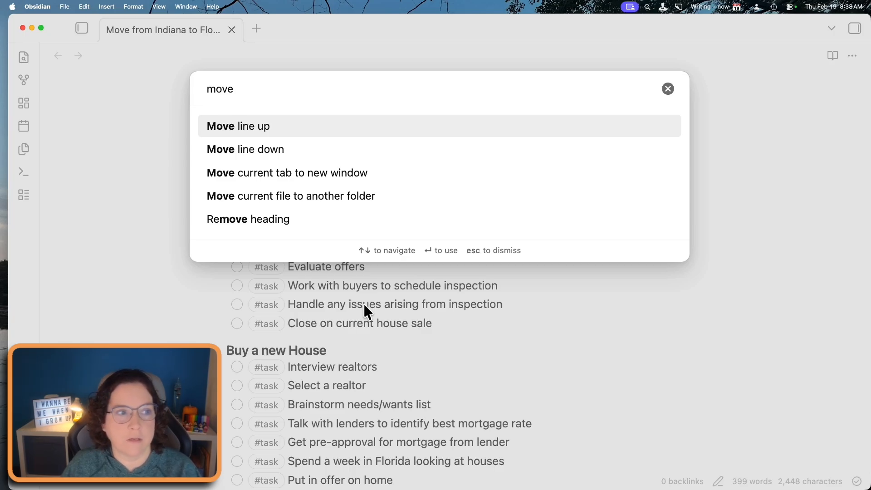
{"action": "key", "text": "Down"}
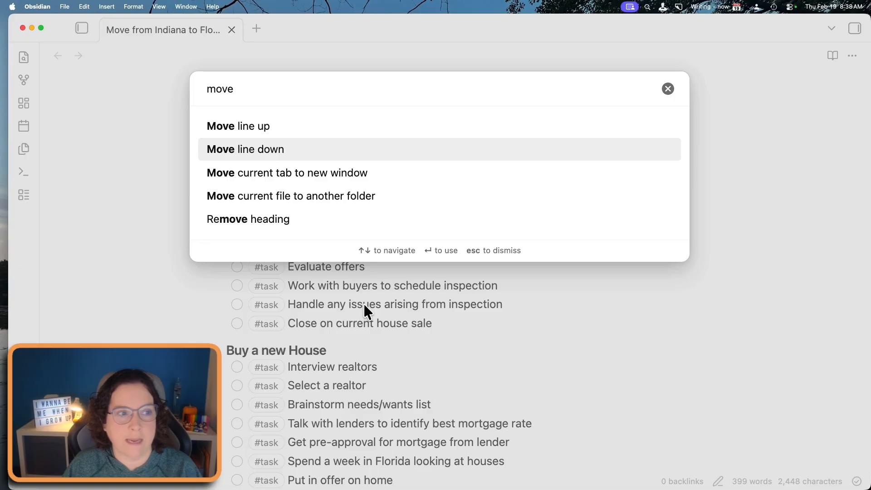
{"action": "key", "text": "Return"}
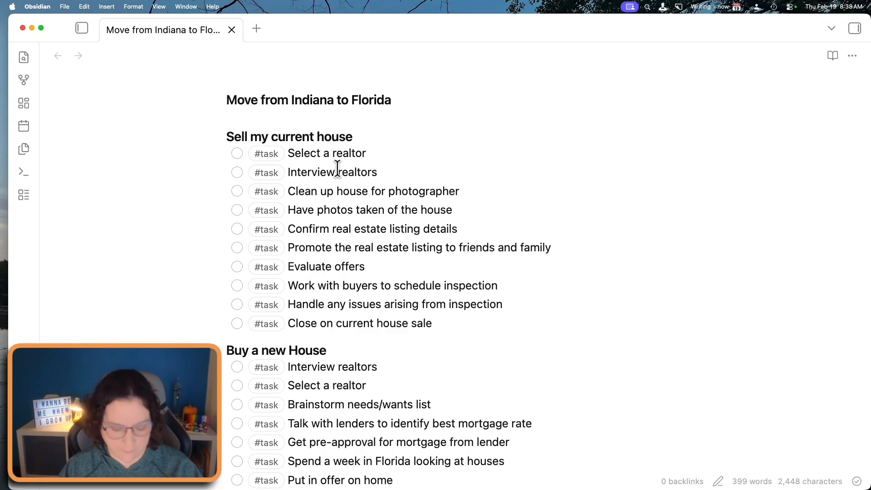
Step: Move the Interview realtors task back above Select a realtor with the Move line up command
{"action": "key", "text": "super+p"}
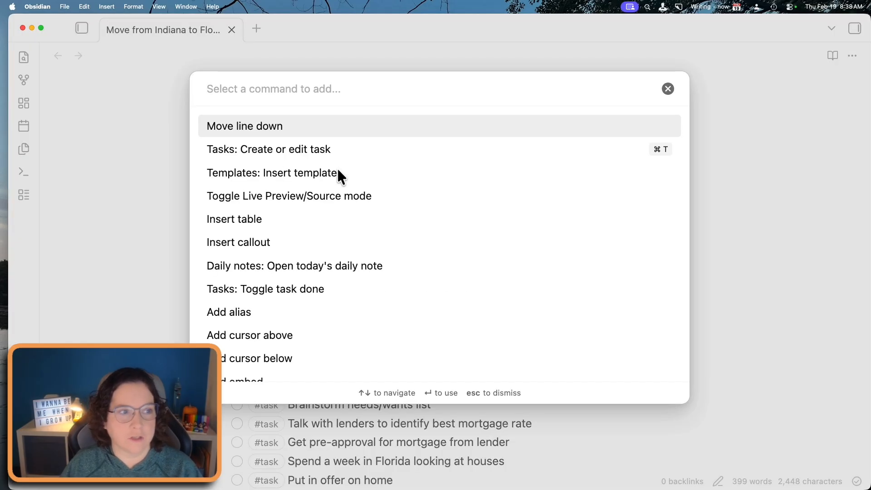
{"action": "type", "text": "move"}
{"action": "key", "text": "Return"}
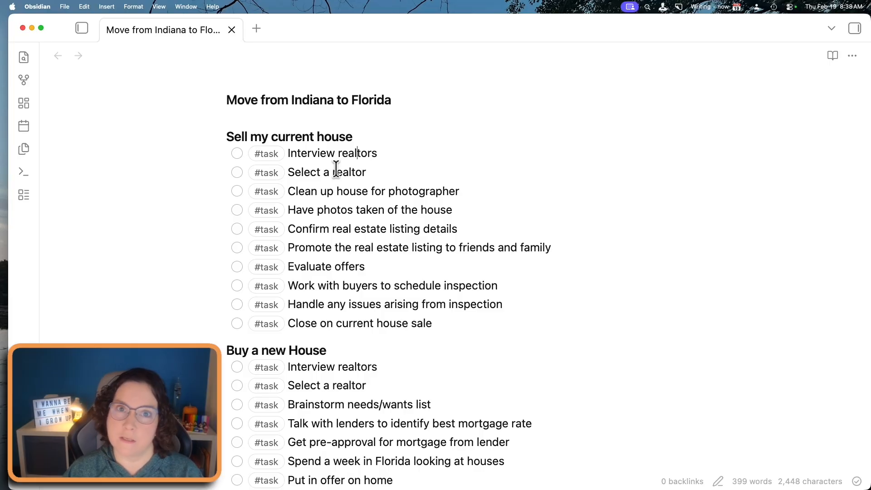
Step: Open the hotkey settings and filter the commands by "Move LI"
{"action": "left_click", "coordinate": [82, 28]}
{"action": "key", "text": "super+comma"}
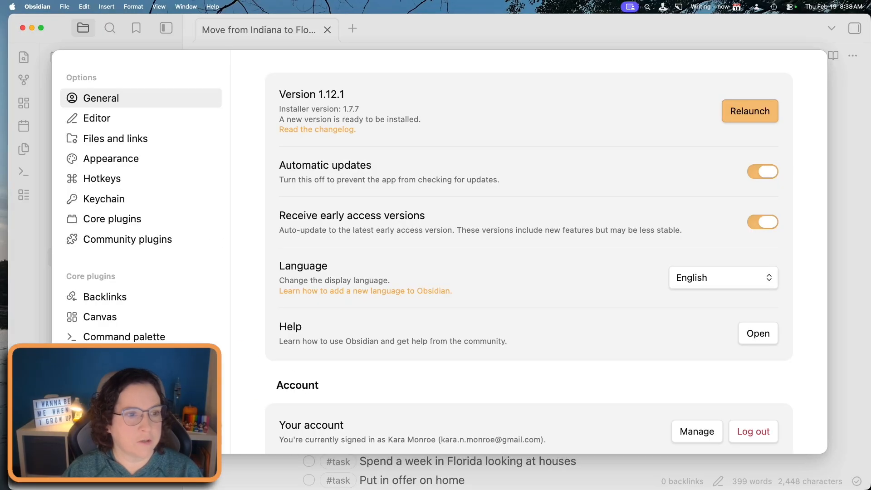
{"action": "left_click", "coordinate": [124, 182]}
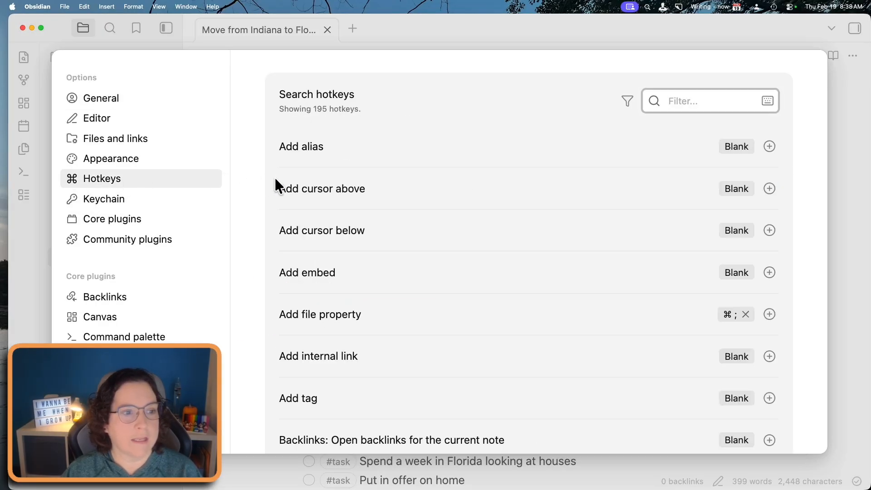
{"action": "type", "text": "Move "}
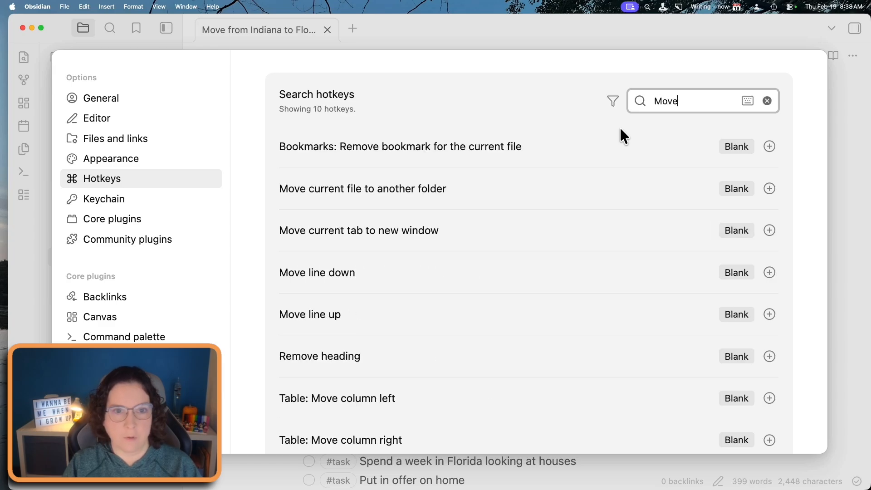
{"action": "type", "text": "LI"}
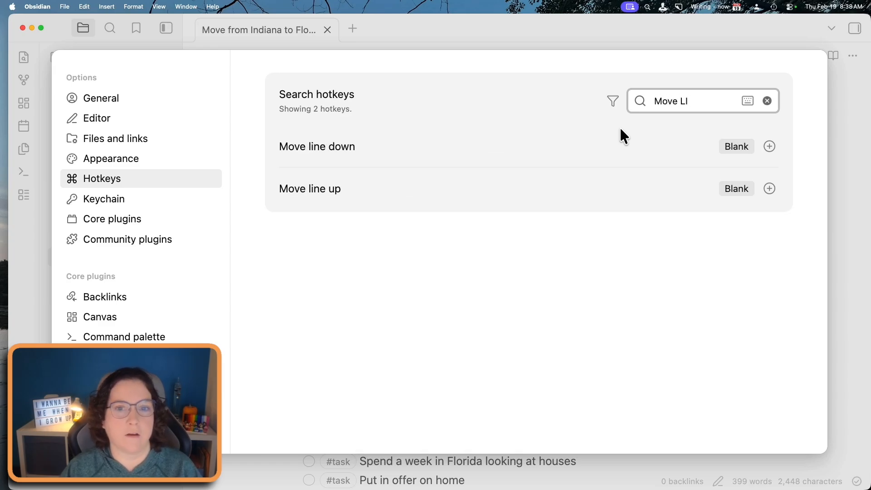
Step: Assign Command+Down to Move line down and Command+Up to Move line up, then return to the note with the file list hidden
{"action": "left_click", "coordinate": [770, 146]}
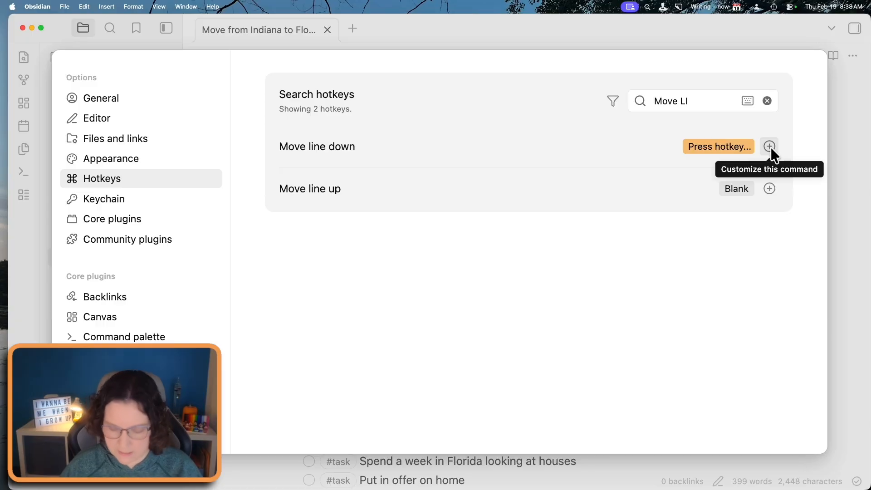
{"action": "key", "text": "super+Down"}
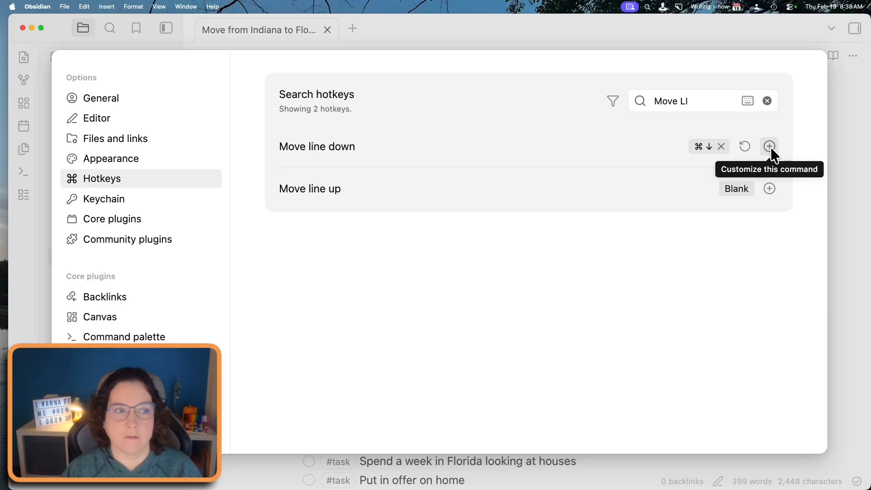
{"action": "left_click", "coordinate": [771, 188]}
{"action": "key", "text": "super+Up"}
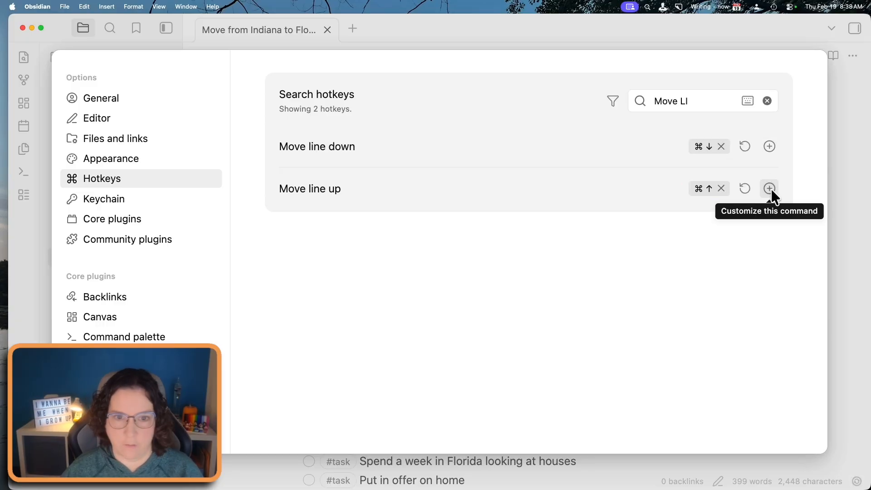
{"action": "left_click", "coordinate": [835, 151]}
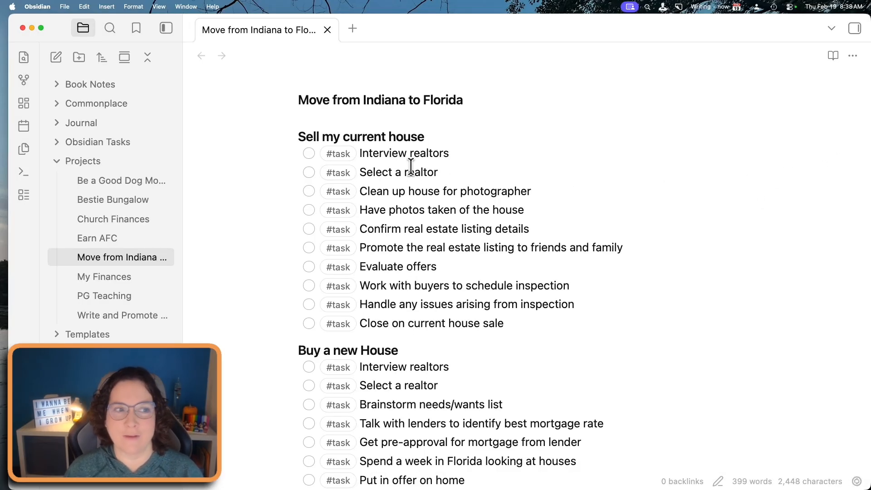
{"action": "left_click", "coordinate": [167, 28]}
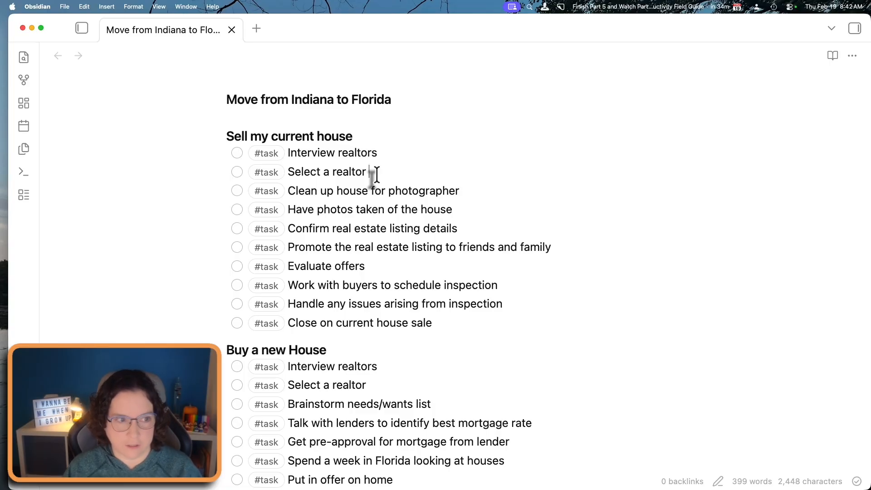
Step: Make the Select a realtor task under Sell my current house depend on the Interview realtors task
{"action": "type", "text": "de"}
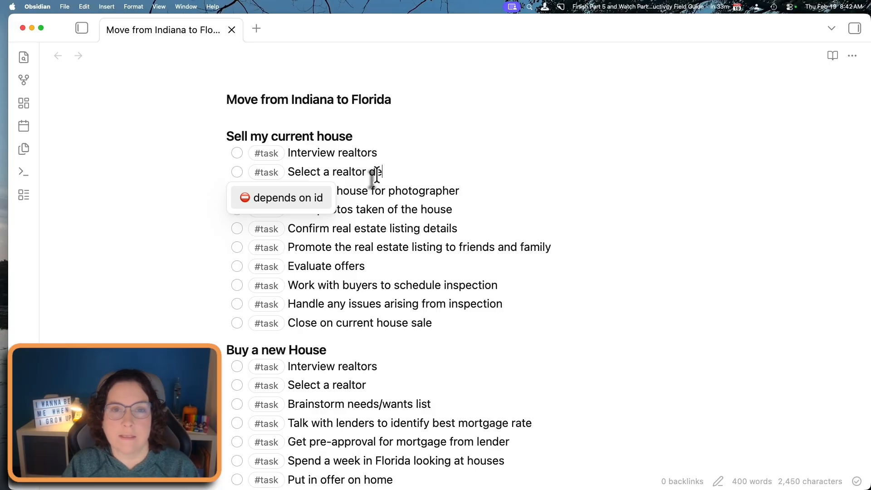
{"action": "key", "text": "Return"}
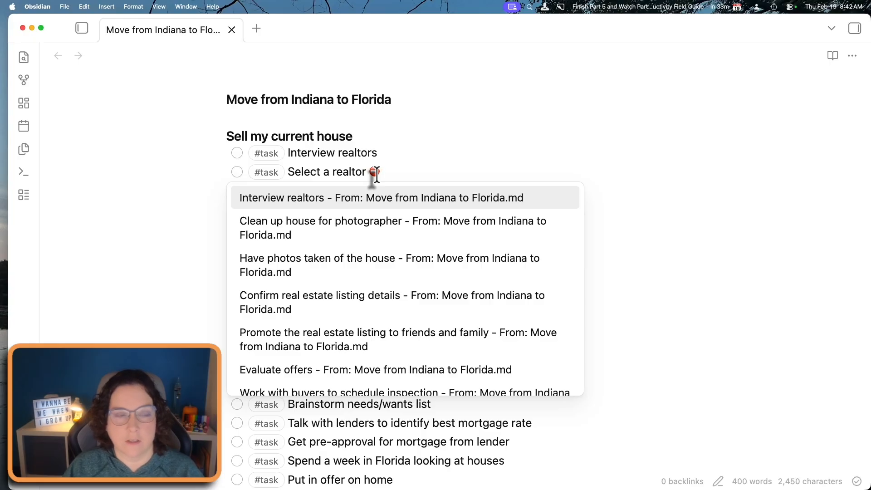
{"action": "left_click", "coordinate": [330, 197]}
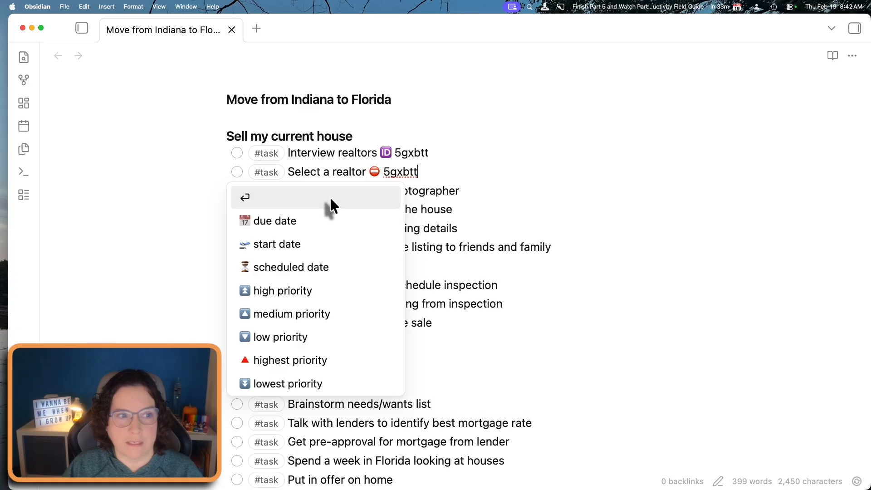
{"action": "left_click", "coordinate": [453, 193]}
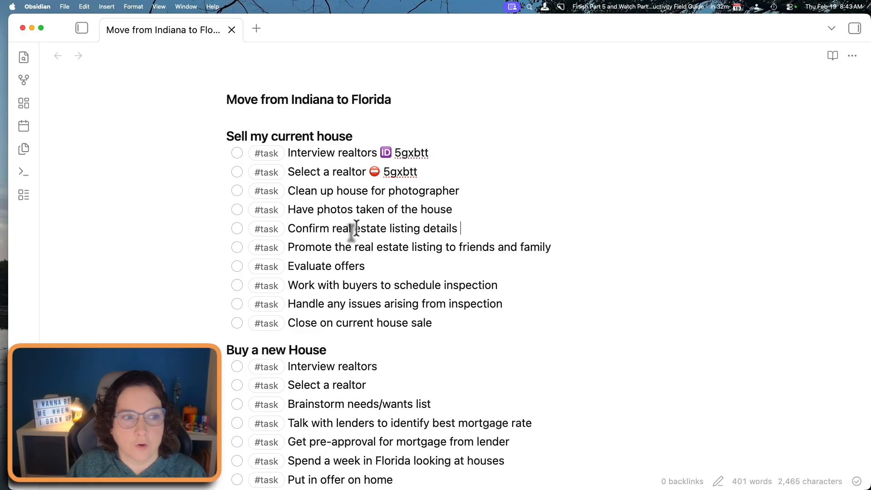
Step: Edit the Confirm real estate listing details task and set Have photos taken of the house as the task that must come before it
{"action": "key", "text": "Down"}
{"action": "key", "text": "Down"}
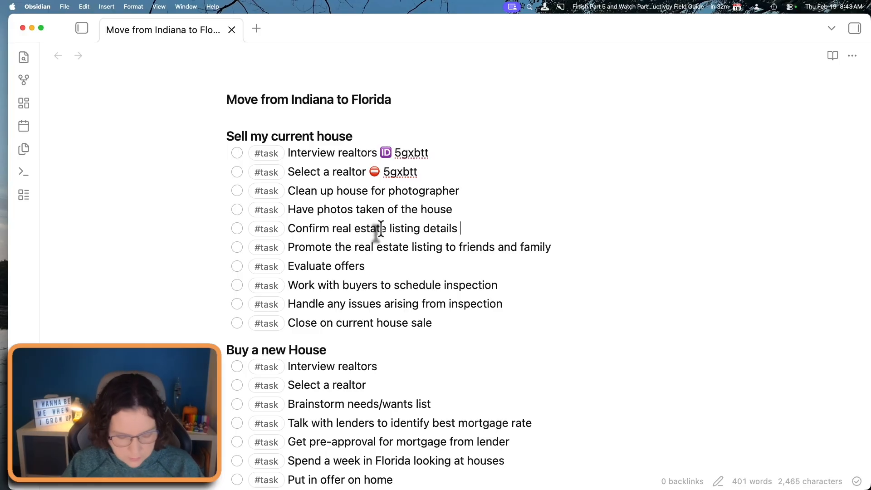
{"action": "key", "text": "super+shift+t"}
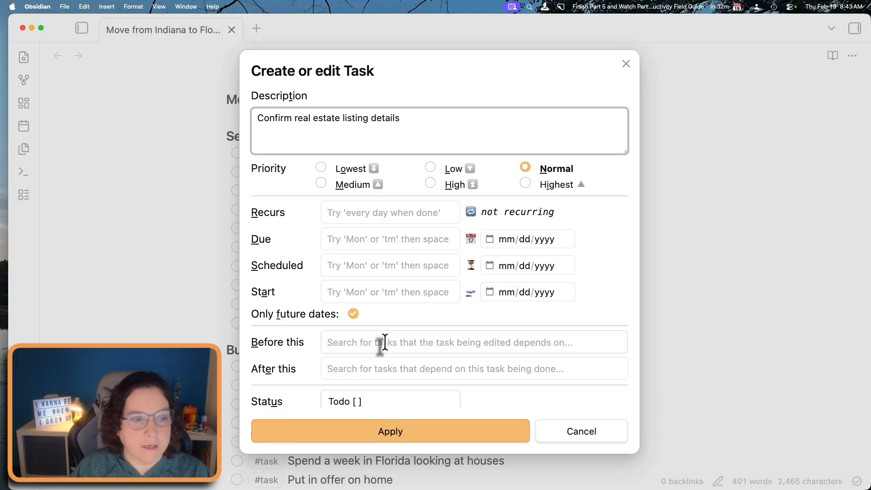
{"action": "scroll", "coordinate": [385, 342], "scroll_direction": "down", "scroll_amount": 3}
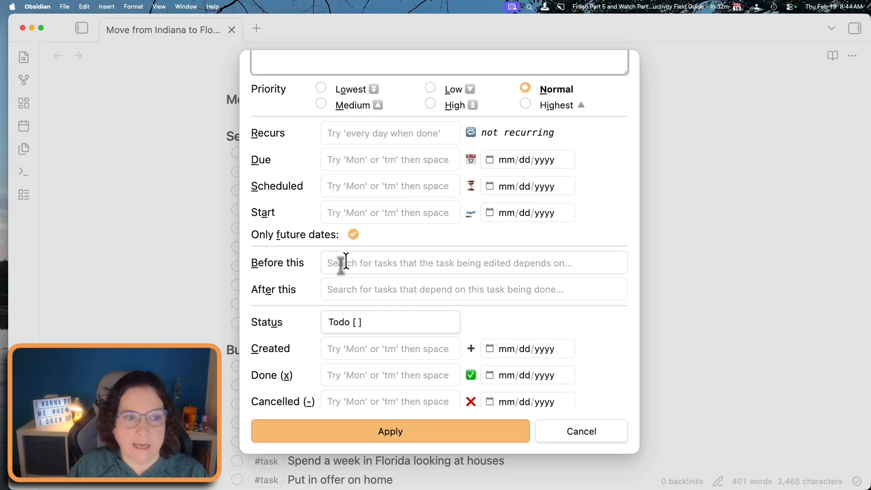
{"action": "scroll", "coordinate": [346, 263], "scroll_direction": "up", "scroll_amount": 3}
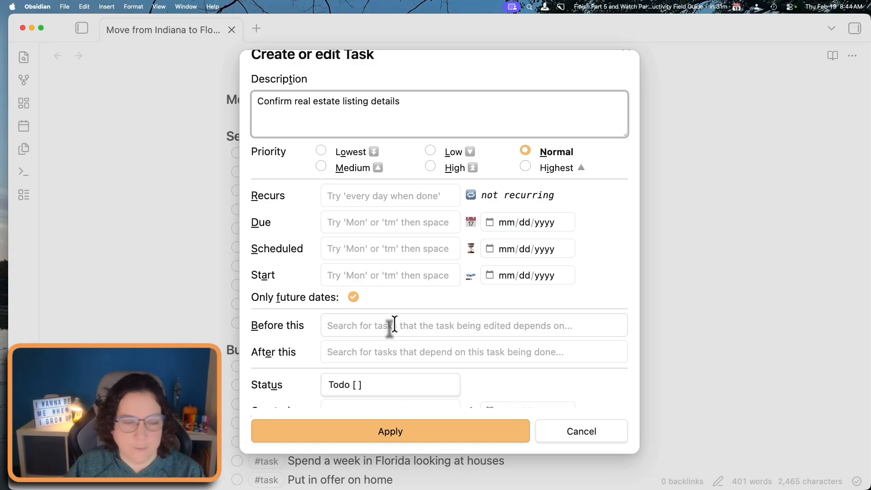
{"action": "left_click", "coordinate": [393, 325]}
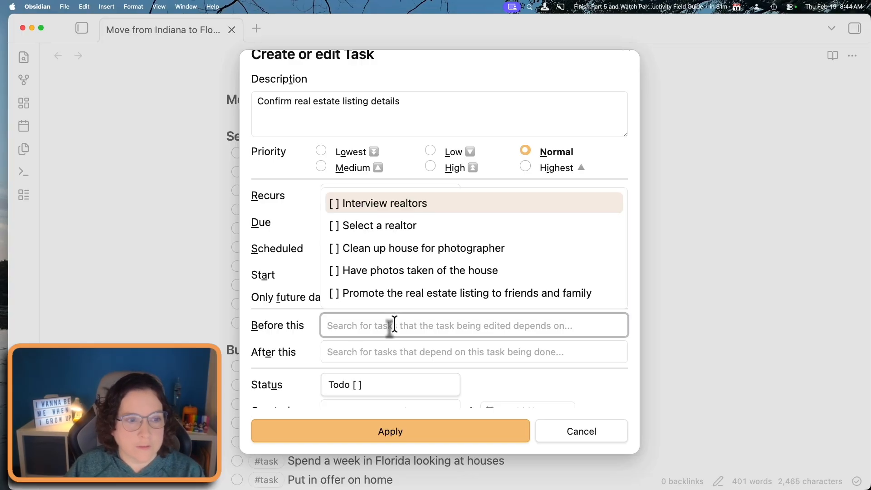
{"action": "left_click", "coordinate": [402, 278]}
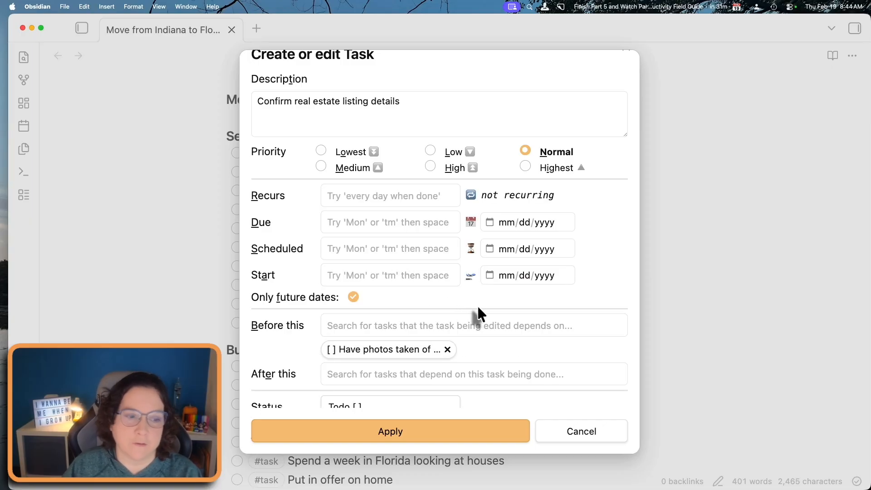
Step: Set Promote the real estate listing to friends and family as the task that comes after this one and apply the dependencies
{"action": "left_click", "coordinate": [336, 377]}
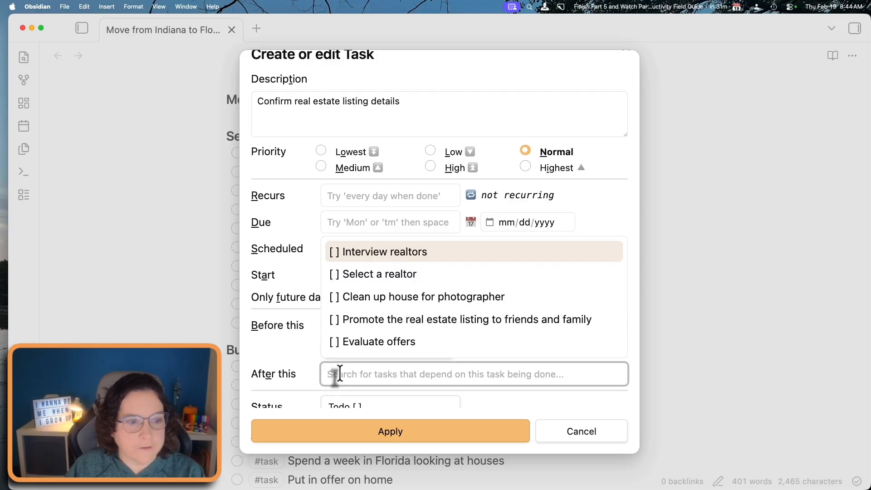
{"action": "left_click", "coordinate": [364, 320]}
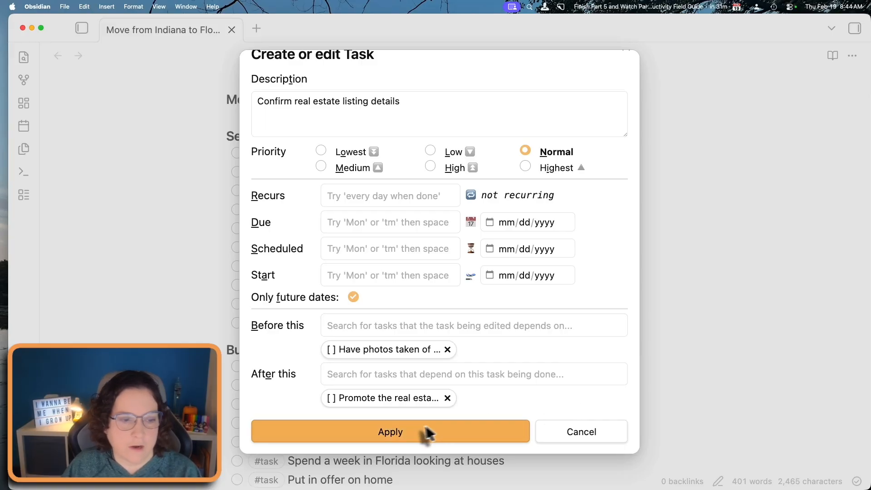
{"action": "left_click", "coordinate": [369, 431]}
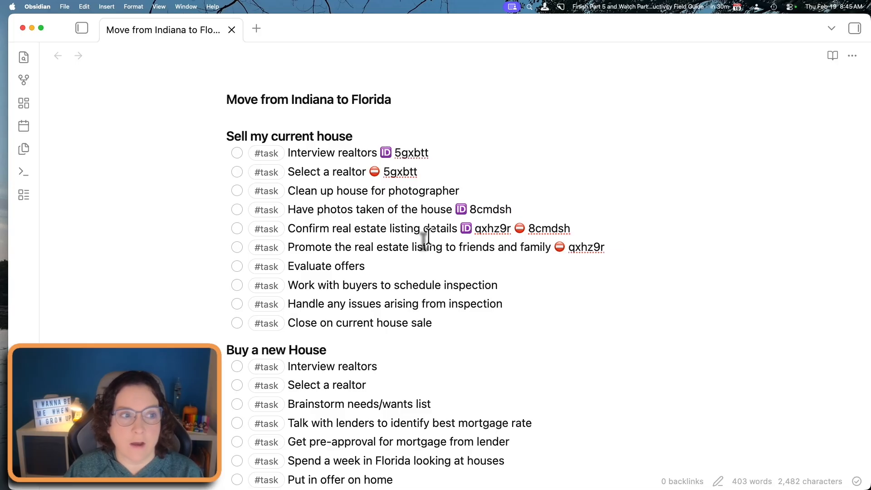
Step: Examine the query code behind the What tasks are blocking other tasks? section, close it, and review the tasks it lists
{"action": "scroll", "coordinate": [475, 278], "scroll_direction": "down", "scroll_amount": 5}
{"action": "scroll", "coordinate": [479, 278], "scroll_direction": "down", "scroll_amount": 20}
{"action": "scroll", "coordinate": [480, 278], "scroll_direction": "down", "scroll_amount": 8}
{"action": "left_click", "coordinate": [219, 307]}
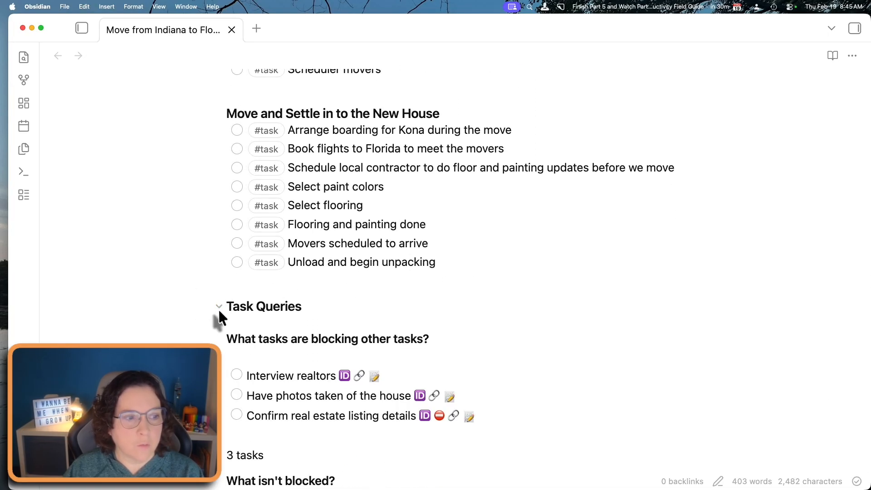
{"action": "mouse_move", "coordinate": [531, 362]}
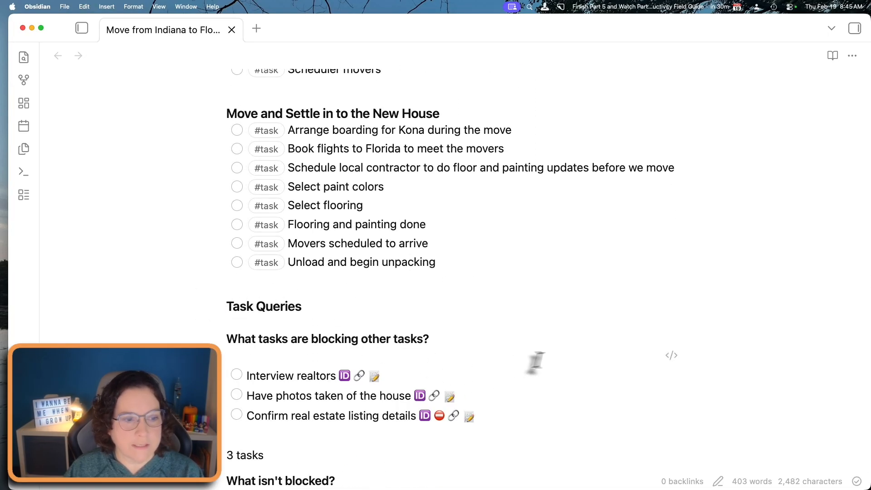
{"action": "left_click", "coordinate": [668, 355]}
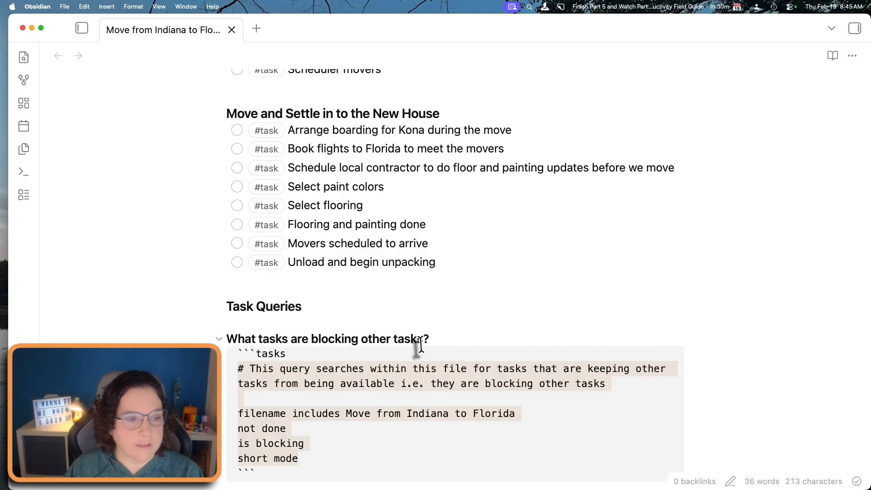
{"action": "scroll", "coordinate": [417, 346], "scroll_direction": "down", "scroll_amount": 5}
{"action": "left_click", "coordinate": [342, 310]}
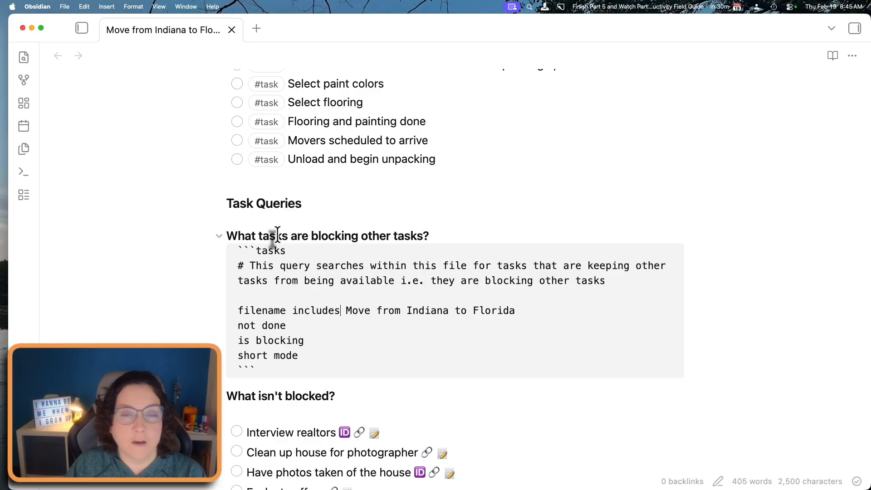
{"action": "scroll", "coordinate": [278, 235], "scroll_direction": "down", "scroll_amount": 1}
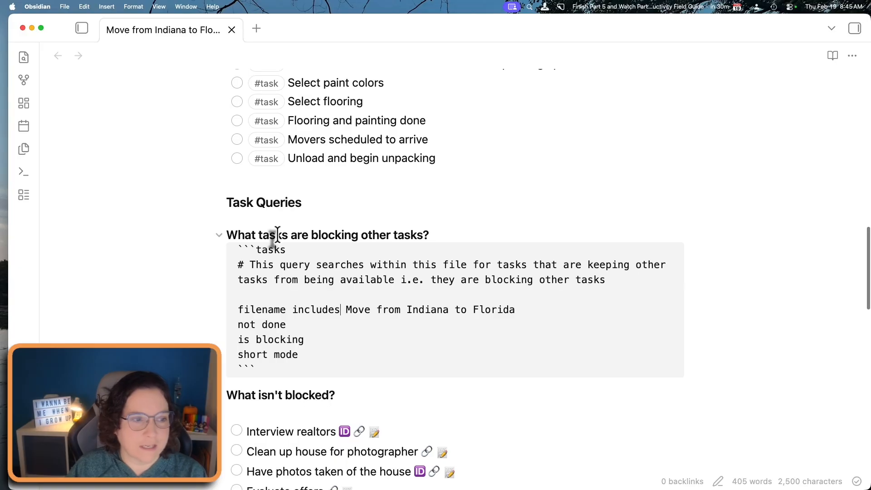
{"action": "left_click", "coordinate": [277, 236]}
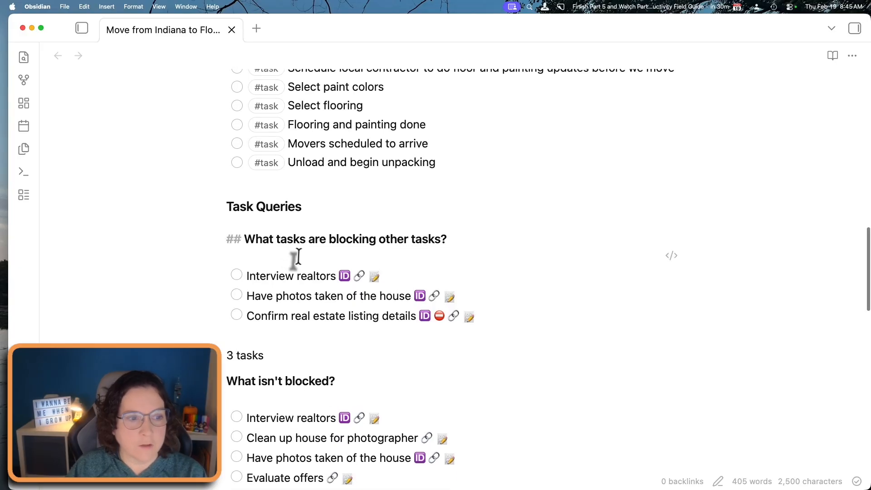
{"action": "scroll", "coordinate": [332, 278], "scroll_direction": "up", "scroll_amount": 1}
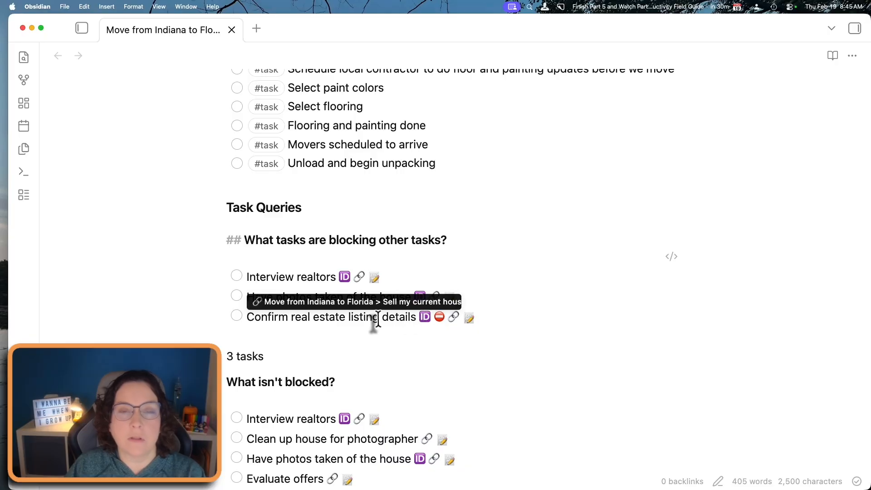
{"action": "scroll", "coordinate": [378, 318], "scroll_direction": "down", "scroll_amount": 1}
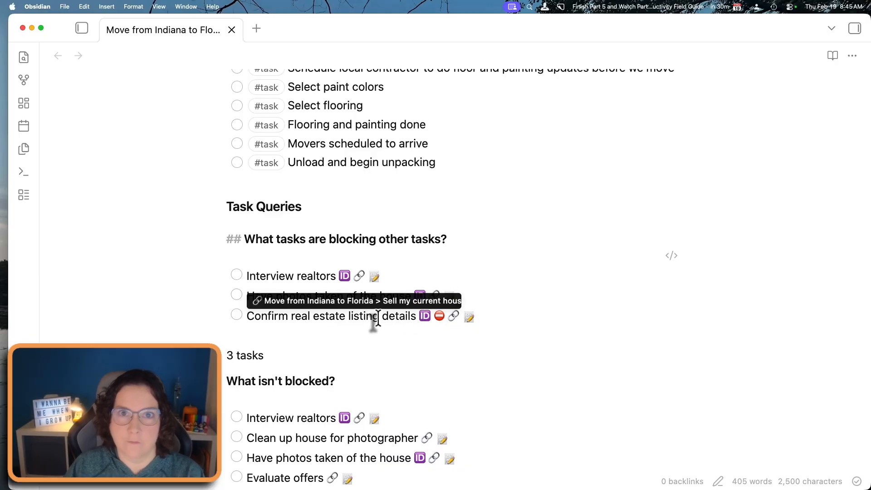
{"action": "scroll", "coordinate": [378, 317], "scroll_direction": "down", "scroll_amount": 1}
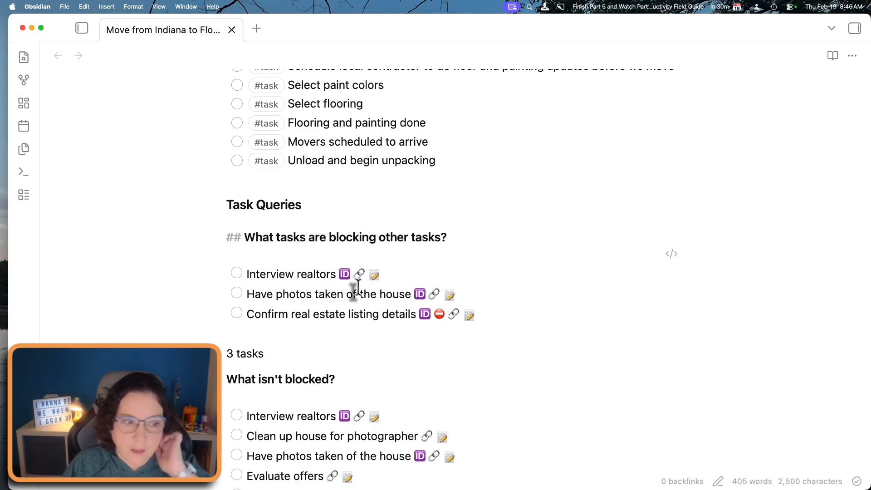
Step: Review the What isn't blocked? task list and read the filter conditions in its query code
{"action": "scroll", "coordinate": [430, 406], "scroll_direction": "down", "scroll_amount": 2}
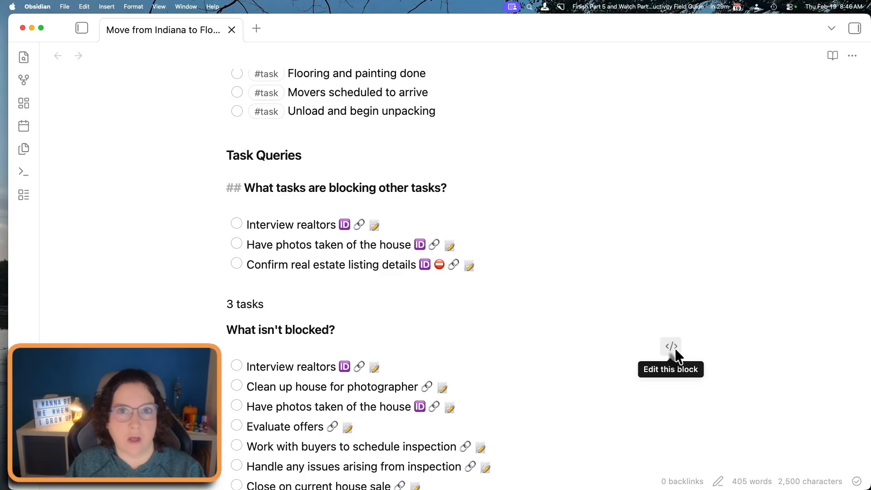
{"action": "scroll", "coordinate": [652, 373], "scroll_direction": "down", "scroll_amount": 10}
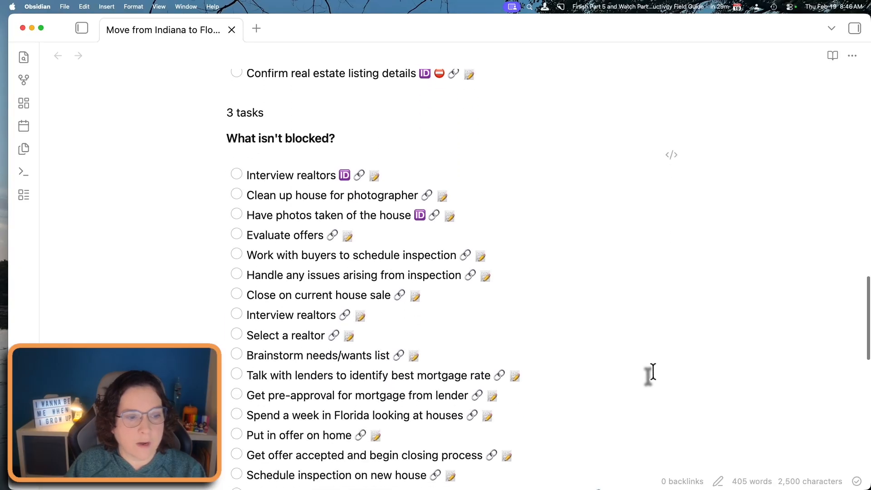
{"action": "scroll", "coordinate": [651, 373], "scroll_direction": "down", "scroll_amount": 12}
{"action": "scroll", "coordinate": [651, 373], "scroll_direction": "up", "scroll_amount": 6}
{"action": "scroll", "coordinate": [652, 373], "scroll_direction": "up", "scroll_amount": 14}
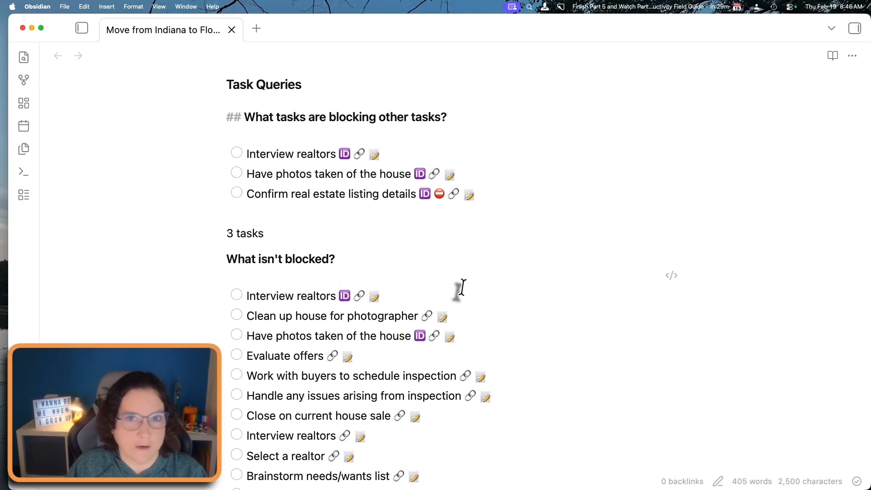
{"action": "left_click", "coordinate": [673, 275]}
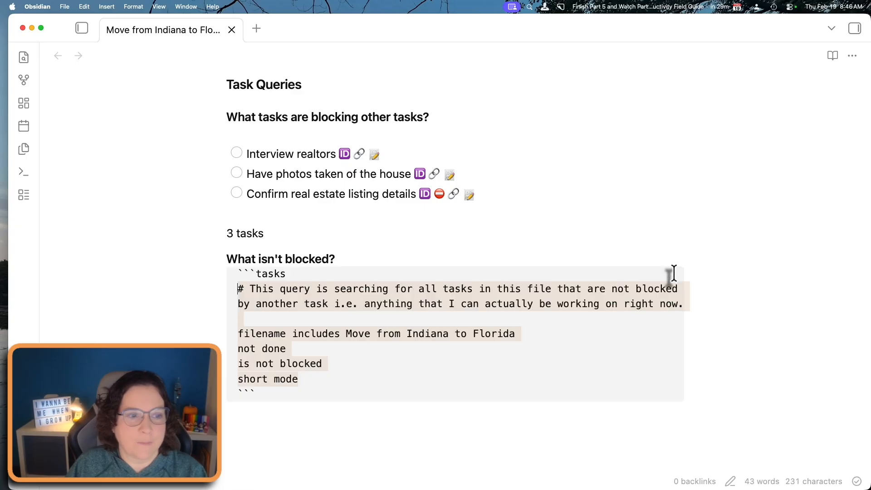
{"action": "left_click", "coordinate": [266, 294]}
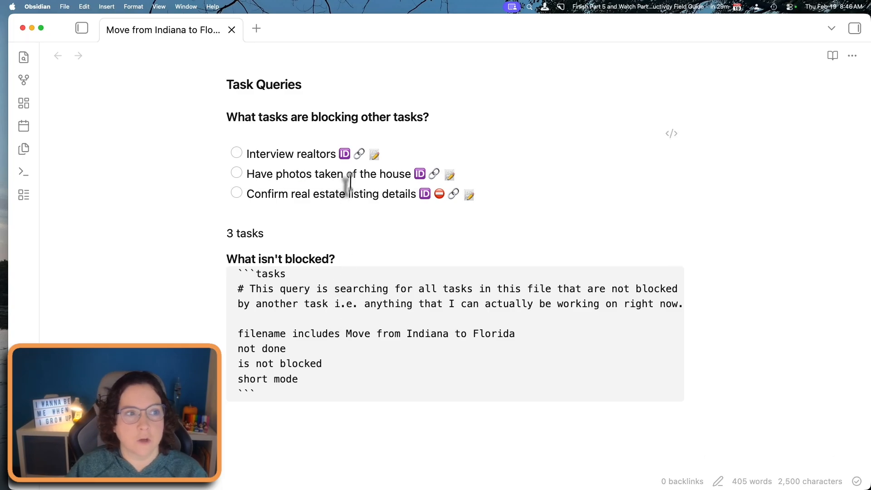
{"action": "left_click", "coordinate": [347, 119]}
Step: Compare the tasks under Sell my current house and Buy a new House with the lists in the Task Queries section
{"action": "scroll", "coordinate": [268, 90], "scroll_direction": "up", "scroll_amount": 15}
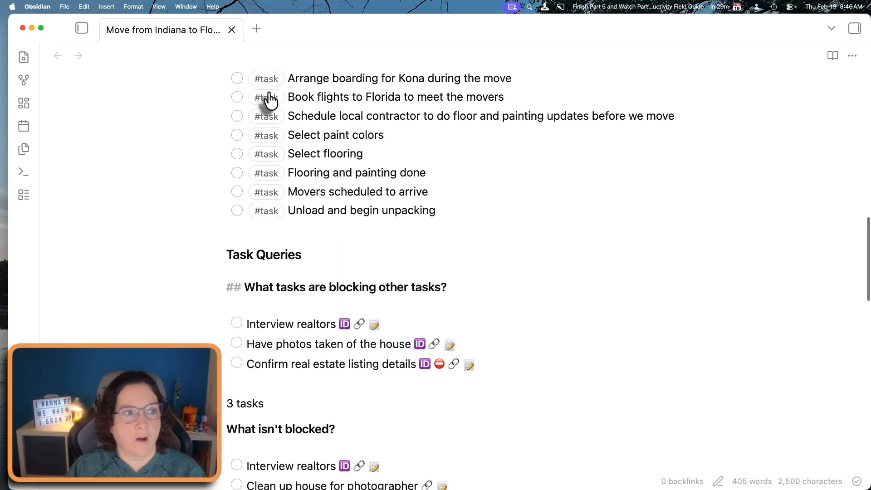
{"action": "scroll", "coordinate": [268, 93], "scroll_direction": "up", "scroll_amount": 6}
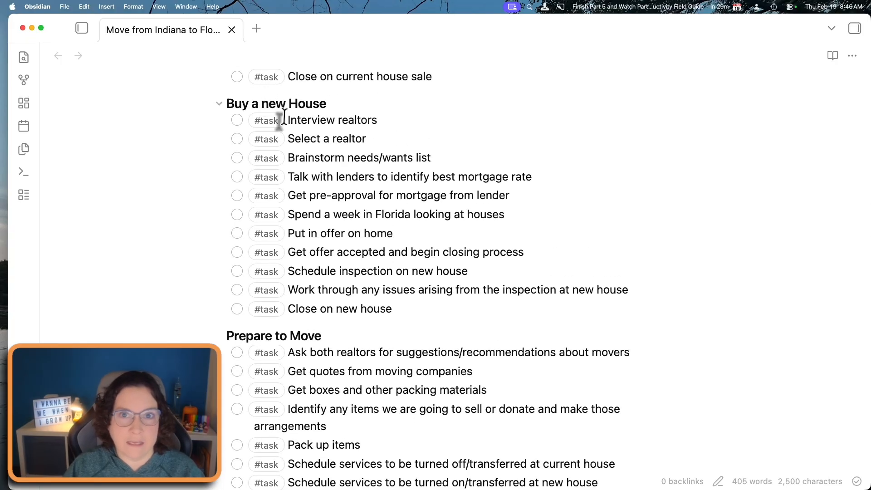
{"action": "scroll", "coordinate": [452, 202], "scroll_direction": "up", "scroll_amount": 7}
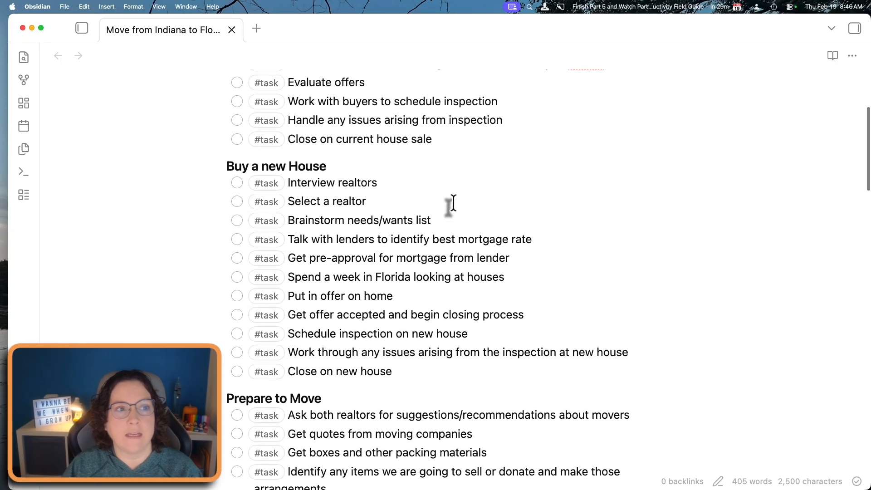
{"action": "scroll", "coordinate": [452, 202], "scroll_direction": "down", "scroll_amount": 2}
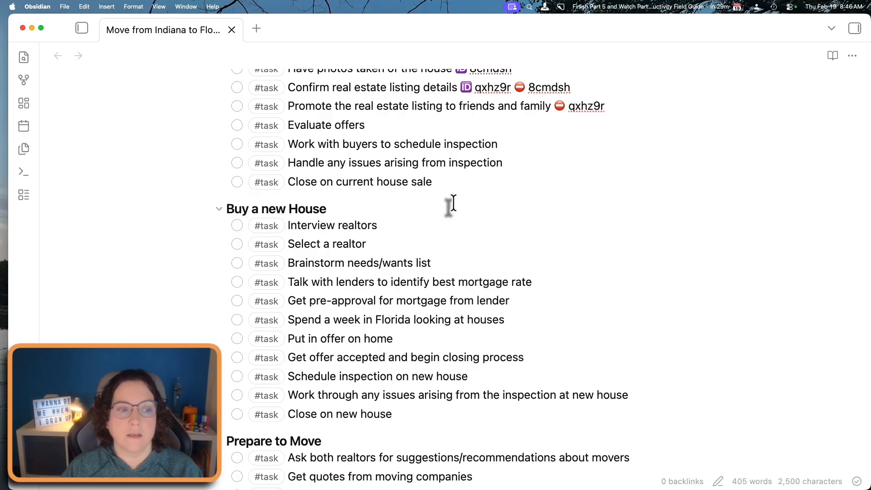
{"action": "scroll", "coordinate": [453, 204], "scroll_direction": "down", "scroll_amount": 15}
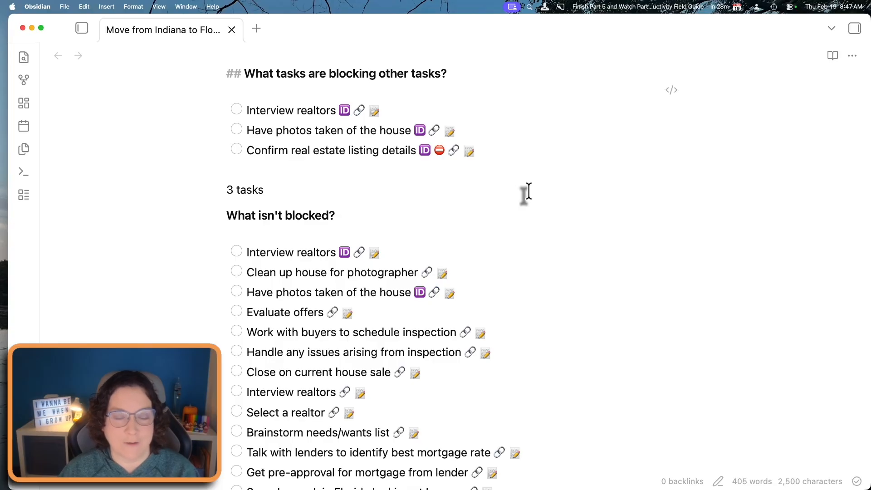
{"action": "scroll", "coordinate": [528, 191], "scroll_direction": "up", "scroll_amount": 15}
{"action": "scroll", "coordinate": [527, 191], "scroll_direction": "up", "scroll_amount": 10}
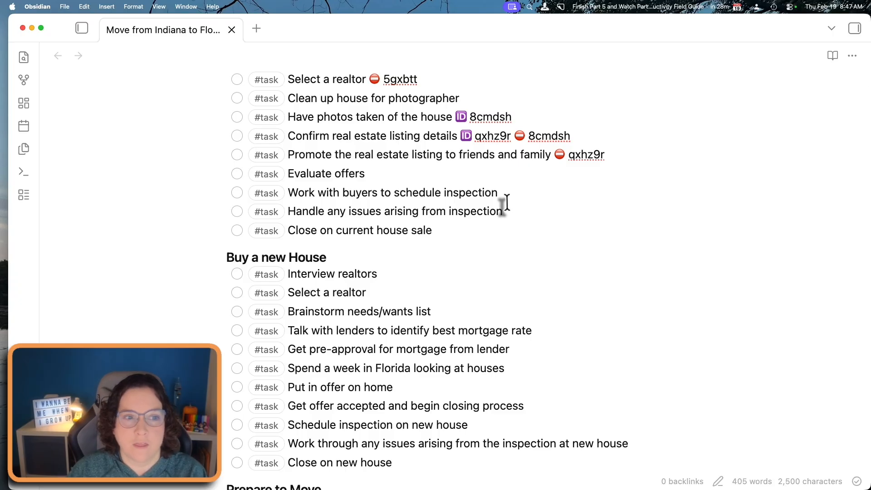
Step: Add a generated unique ID inline to the Work with buyers to schedule inspection task
{"action": "left_click", "coordinate": [509, 193]}
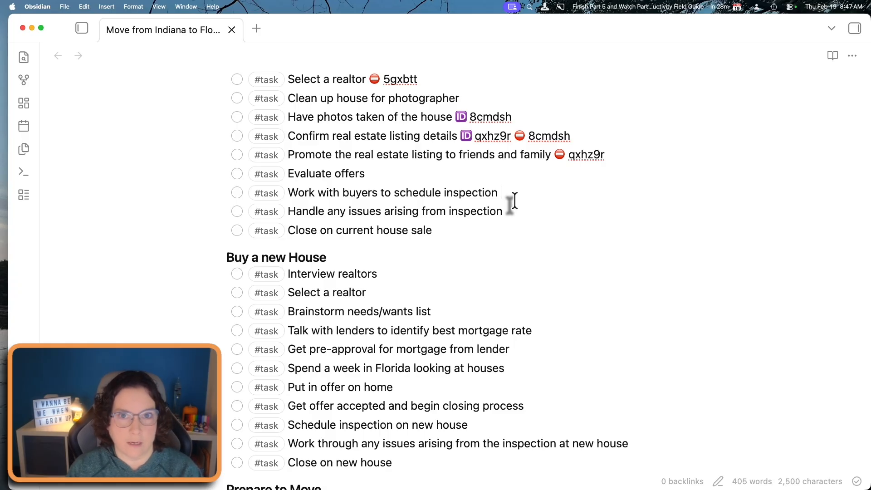
{"action": "key", "text": "super+shift+t"}
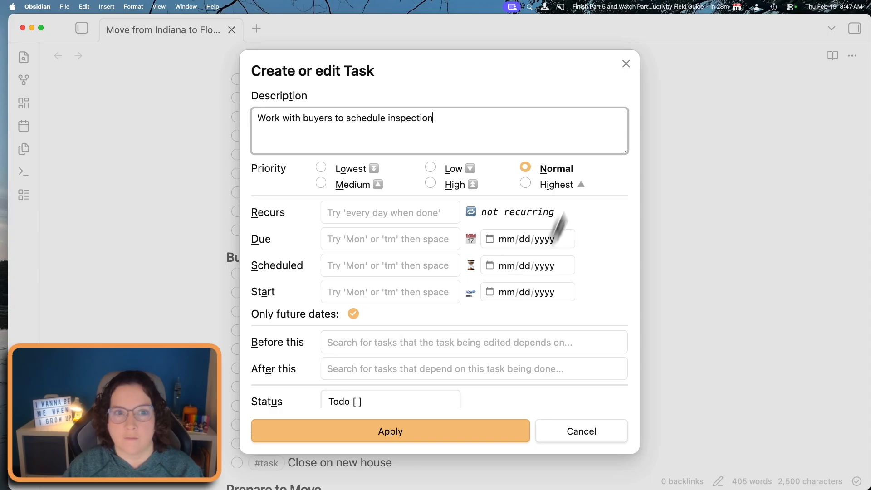
{"action": "left_click", "coordinate": [626, 63]}
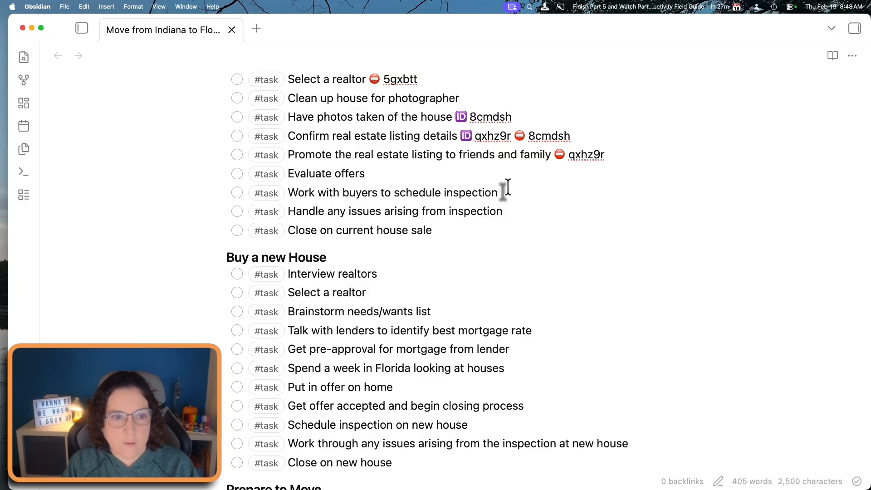
{"action": "type", "text": "id"}
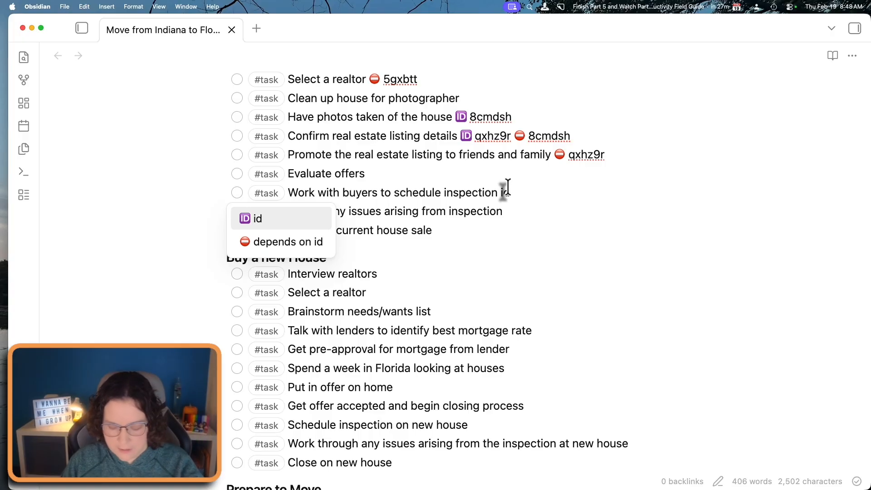
{"action": "key", "text": "Return"}
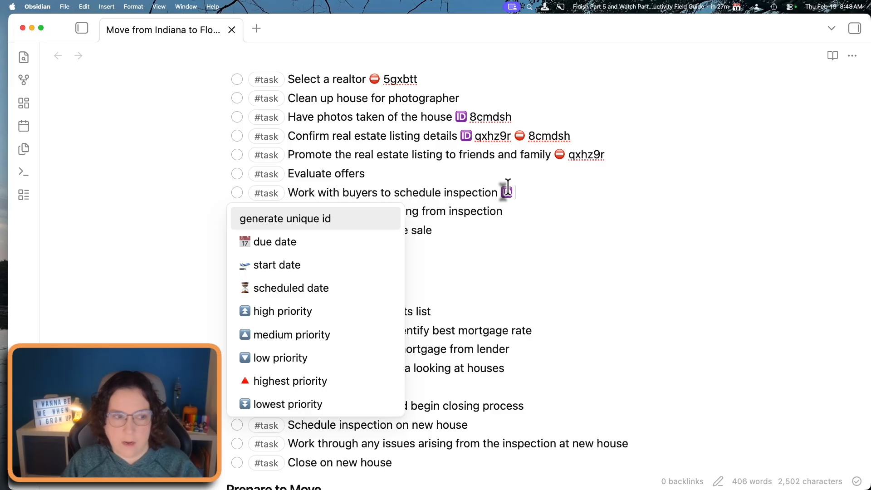
{"action": "key", "text": "Return"}
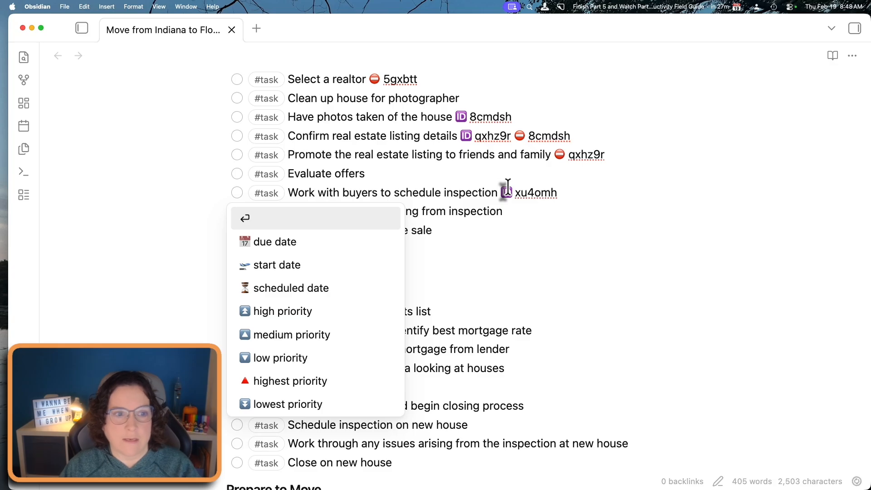
Step: Make the Handle any issues arising from inspection task depend on Work with buyers to schedule inspection, using the inline depends on id option
{"action": "left_click", "coordinate": [516, 215]}
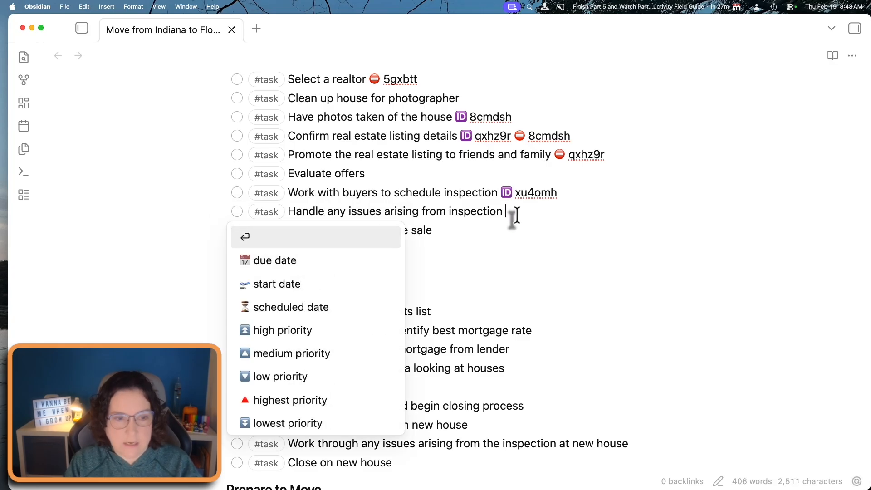
{"action": "type", "text": "dep"}
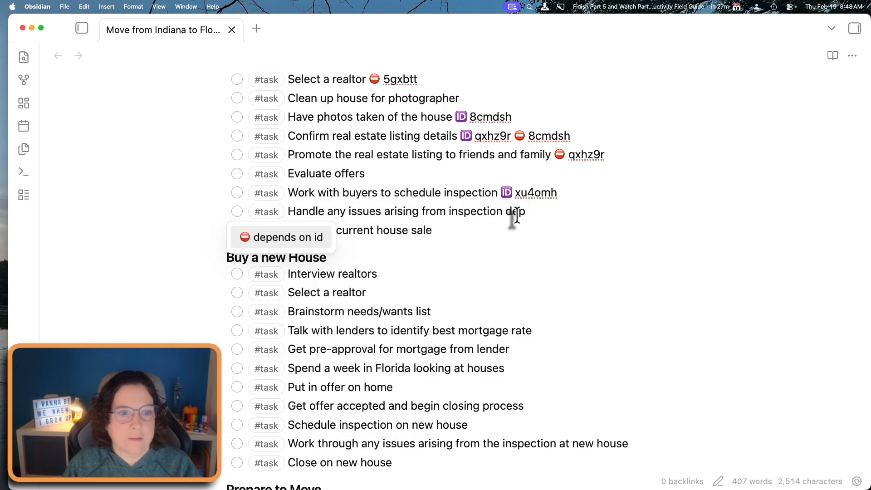
{"action": "key", "text": "Return"}
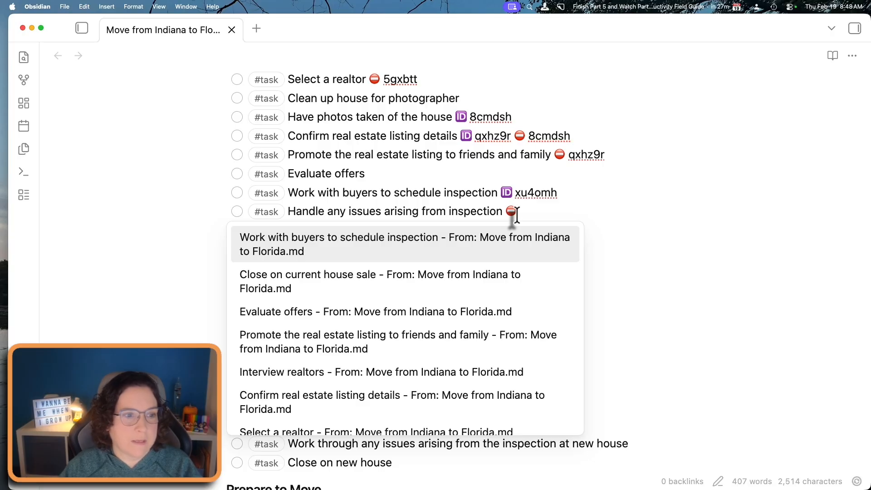
{"action": "left_click", "coordinate": [405, 238]}
{"action": "key", "text": "Escape"}
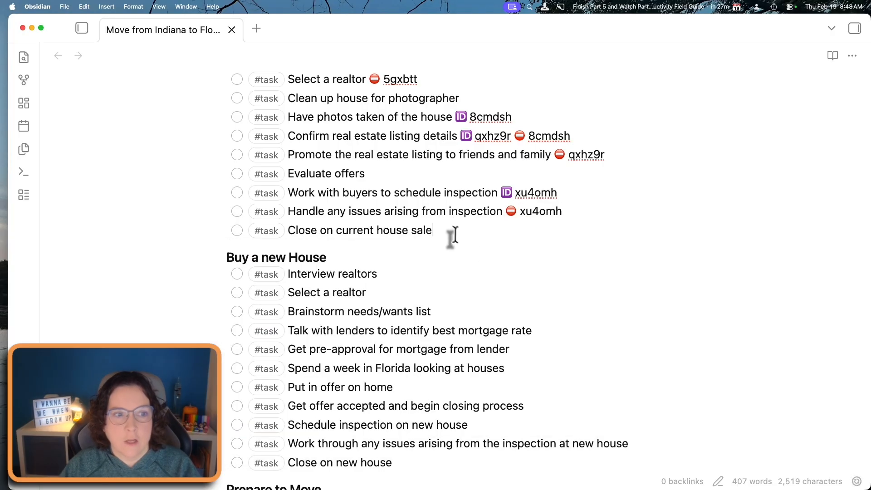
{"action": "key", "text": "Down"}
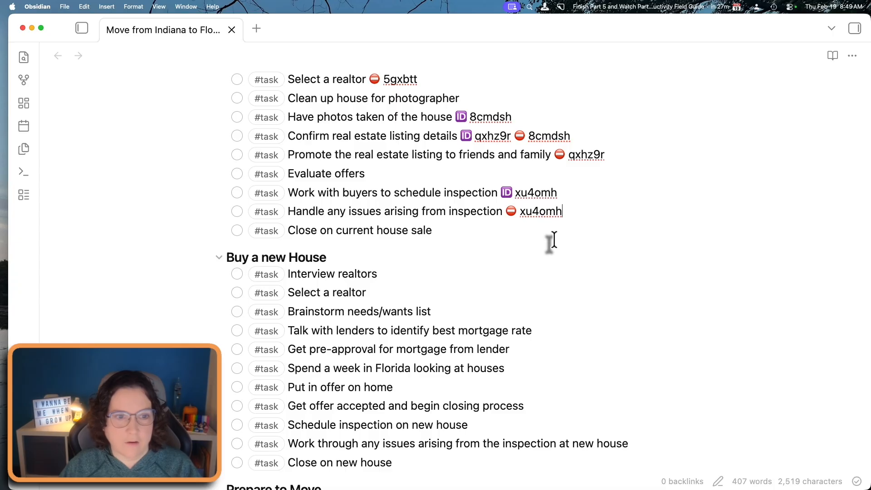
Step: Add a generated unique ID inline to the Evaluate offers task under Sell my current house
{"action": "left_click", "coordinate": [404, 176]}
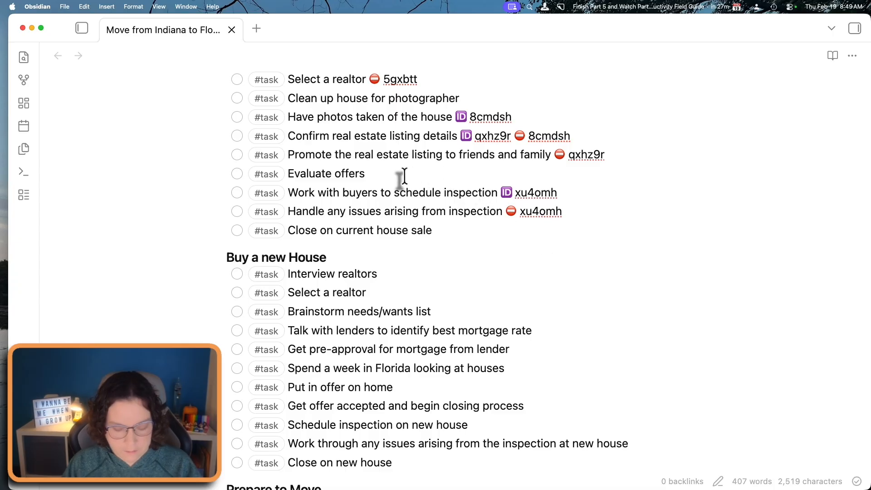
{"action": "type", "text": "g"}
{"action": "key", "text": "BackSpace"}
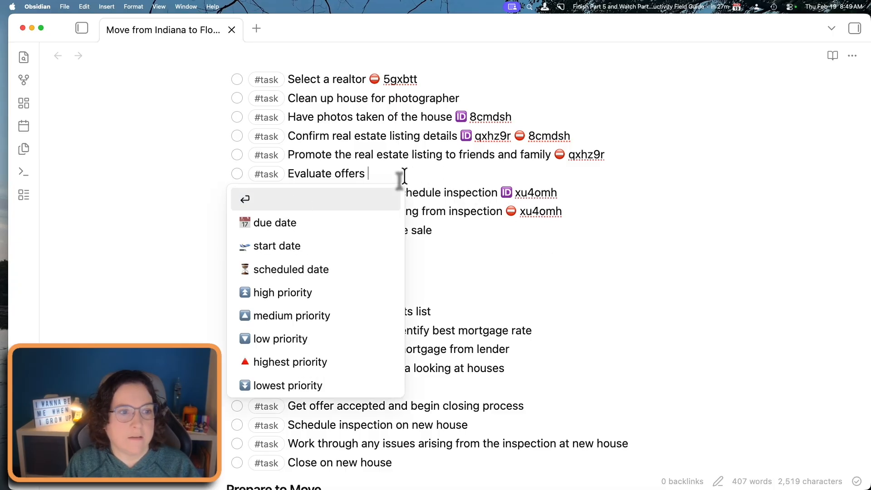
{"action": "type", "text": "id"}
{"action": "key", "text": "Return"}
{"action": "key", "text": "Return"}
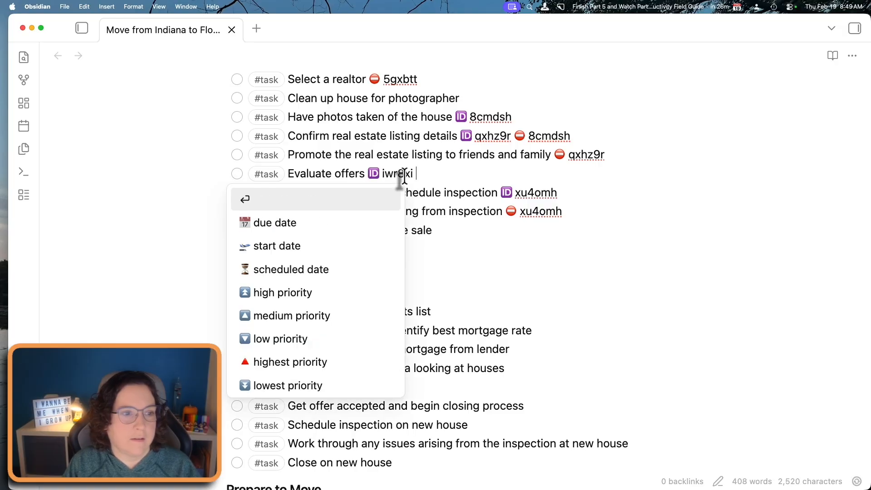
Step: Add Evaluate offers as a second inline dependency of the Handle any issues arising from inspection task
{"action": "scroll", "coordinate": [575, 214], "scroll_direction": "down", "scroll_amount": 1}
{"action": "left_click", "coordinate": [576, 214]}
{"action": "key", "text": "Escape"}
{"action": "type", "text": ","}
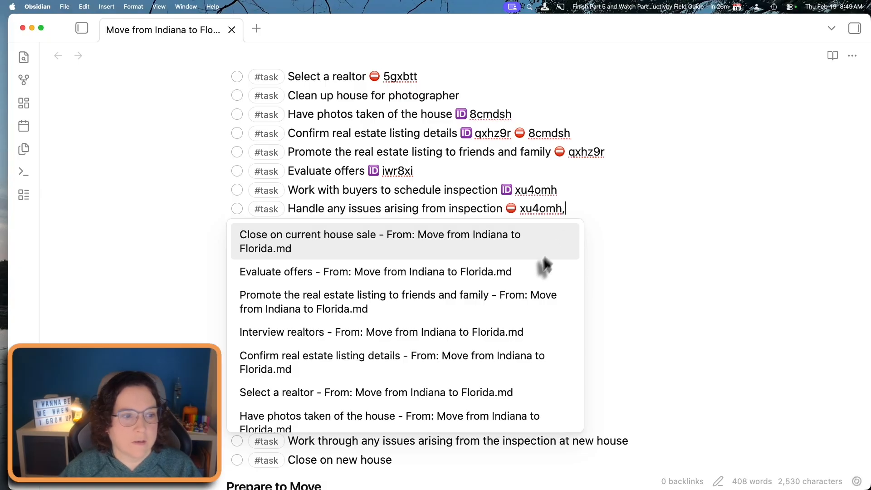
{"action": "left_click", "coordinate": [513, 274]}
{"action": "left_click", "coordinate": [457, 209]}
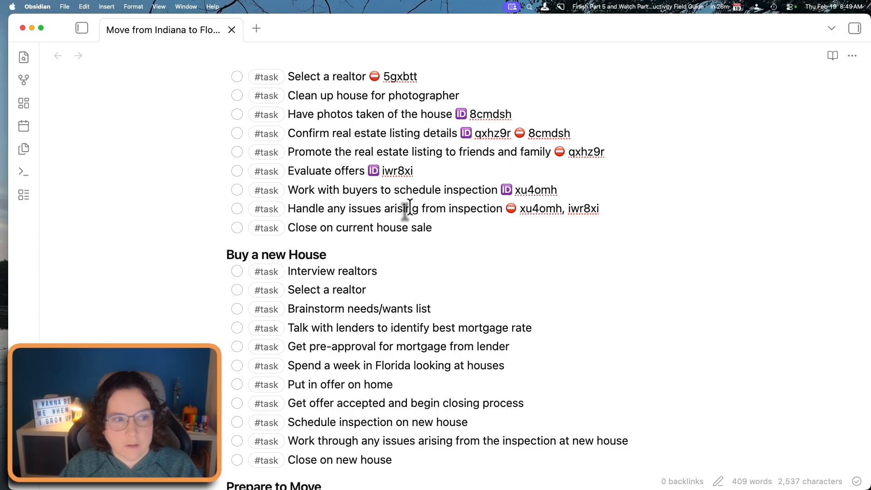
Step: Make the Close on current house sale task depend on Interview realtors and Evaluate offers, using the task edit form
{"action": "left_click", "coordinate": [439, 229]}
{"action": "key", "text": "super+shift+t"}
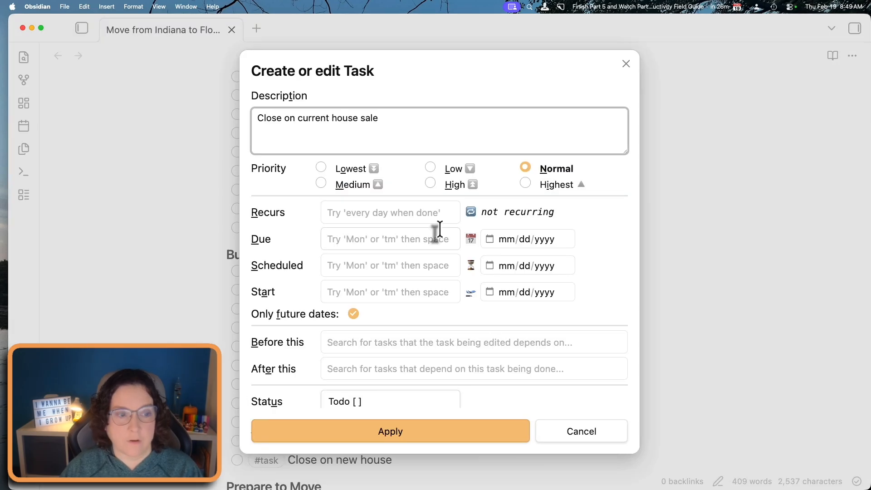
{"action": "left_click", "coordinate": [385, 342]}
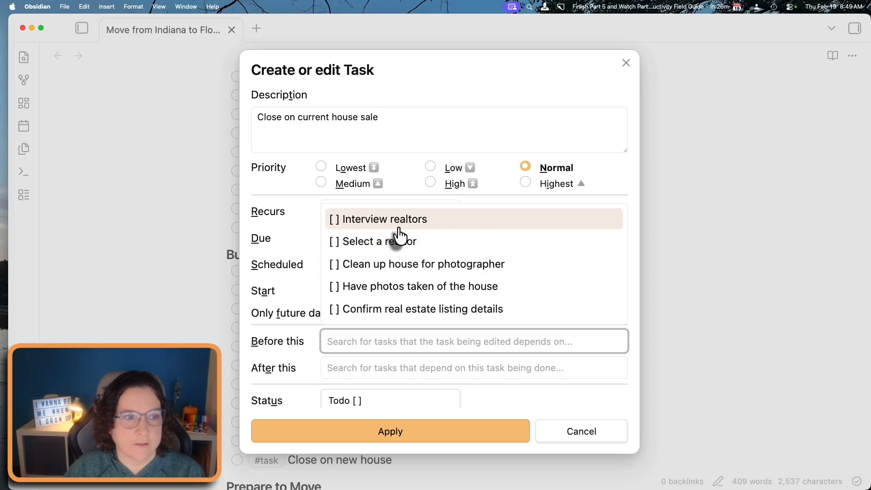
{"action": "left_click", "coordinate": [400, 235]}
{"action": "left_click", "coordinate": [384, 341]}
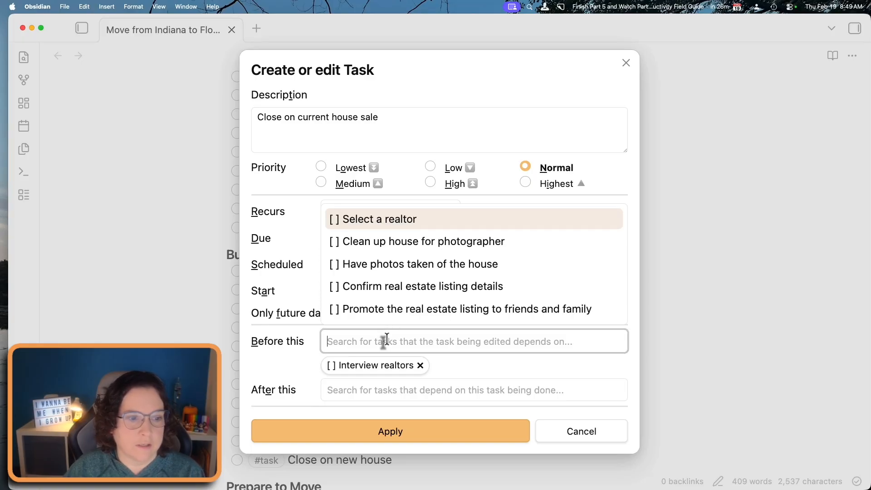
{"action": "scroll", "coordinate": [395, 313], "scroll_direction": "down", "scroll_amount": 2}
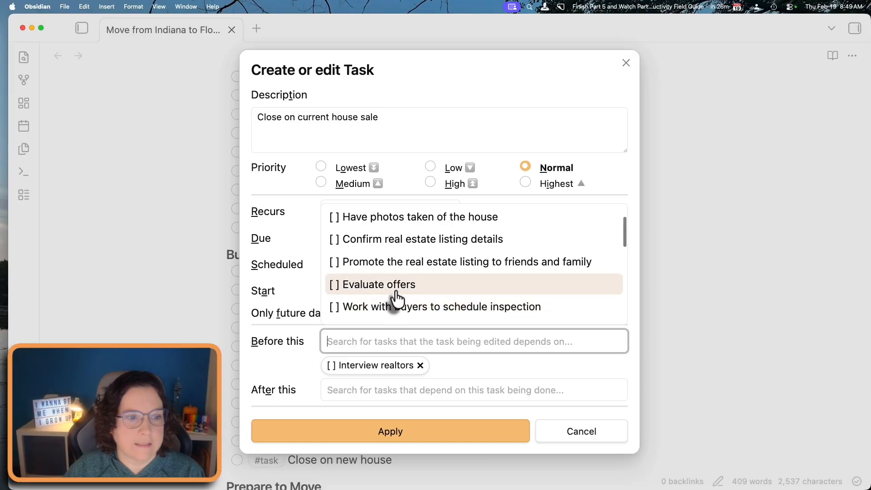
{"action": "left_click", "coordinate": [395, 288]}
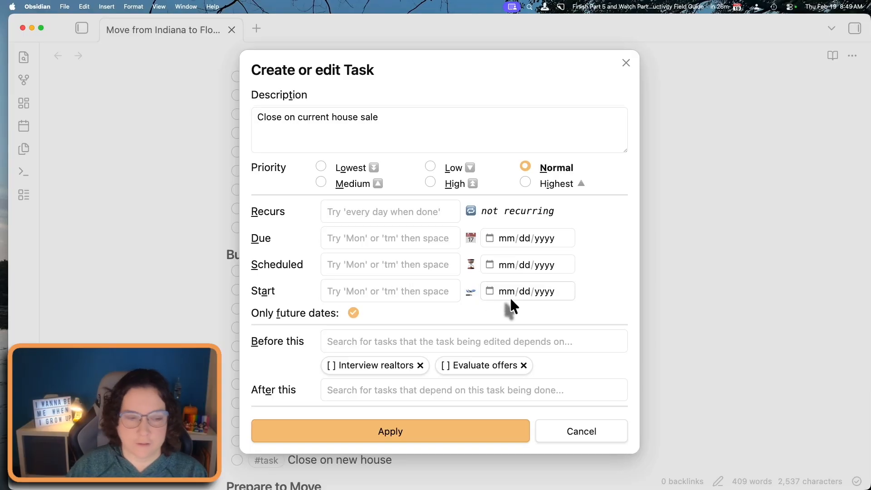
{"action": "left_click", "coordinate": [468, 431]}
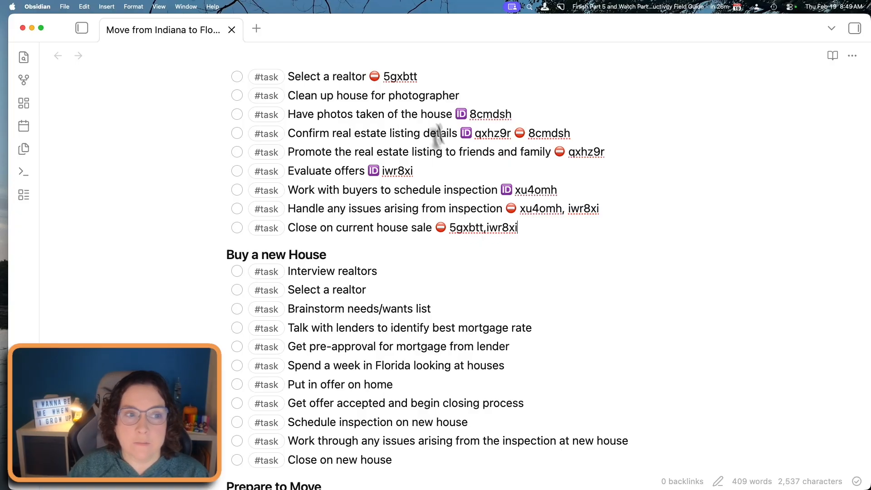
Step: Examine the Task Queries section of the move note for which tasks are blocking others and which are not blocked
{"action": "scroll", "coordinate": [469, 252], "scroll_direction": "down", "scroll_amount": 10}
{"action": "scroll", "coordinate": [470, 252], "scroll_direction": "down", "scroll_amount": 14}
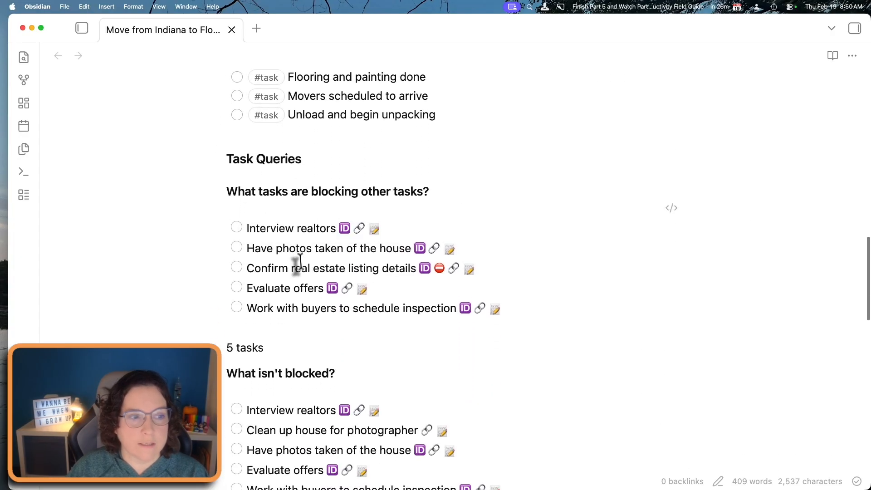
{"action": "scroll", "coordinate": [363, 335], "scroll_direction": "down", "scroll_amount": 7}
{"action": "scroll", "coordinate": [317, 354], "scroll_direction": "down", "scroll_amount": 6}
{"action": "scroll", "coordinate": [377, 276], "scroll_direction": "up", "scroll_amount": 6}
{"action": "scroll", "coordinate": [377, 276], "scroll_direction": "up", "scroll_amount": 10}
{"action": "scroll", "coordinate": [431, 177], "scroll_direction": "up", "scroll_amount": 15}
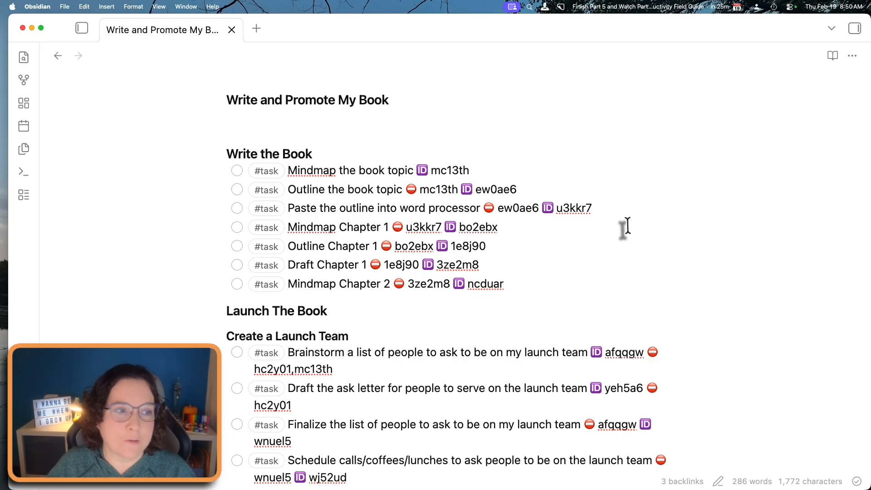
Step: Examine how task IDs and dependencies are chained under Write the Book, Launch The Book and Go On Tour in the Write and Promote My Book note
{"action": "scroll", "coordinate": [627, 227], "scroll_direction": "down", "scroll_amount": 2}
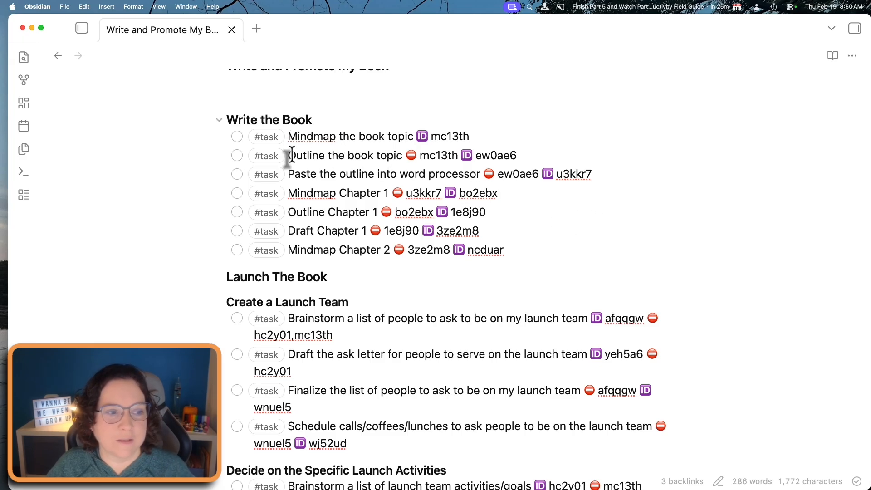
{"action": "scroll", "coordinate": [554, 298], "scroll_direction": "down", "scroll_amount": 3}
{"action": "scroll", "coordinate": [554, 298], "scroll_direction": "down", "scroll_amount": 2}
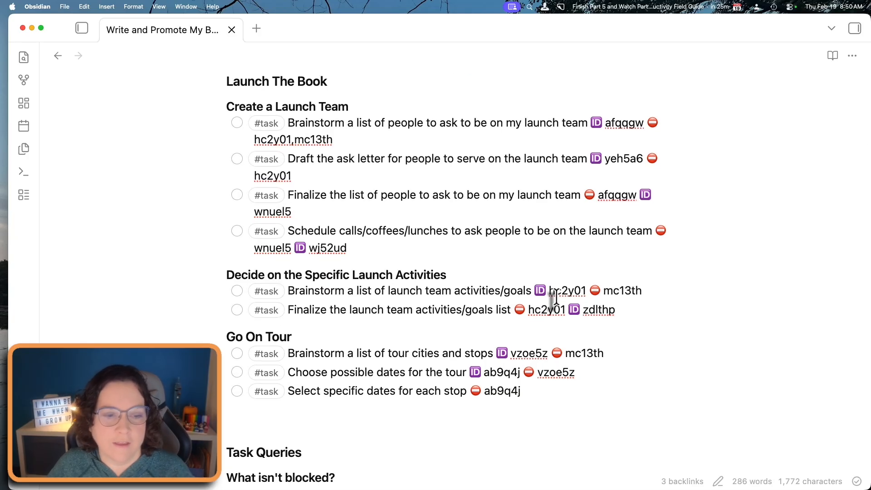
{"action": "scroll", "coordinate": [554, 329], "scroll_direction": "down", "scroll_amount": 3}
{"action": "scroll", "coordinate": [558, 249], "scroll_direction": "up", "scroll_amount": 8}
{"action": "scroll", "coordinate": [548, 236], "scroll_direction": "up", "scroll_amount": 1}
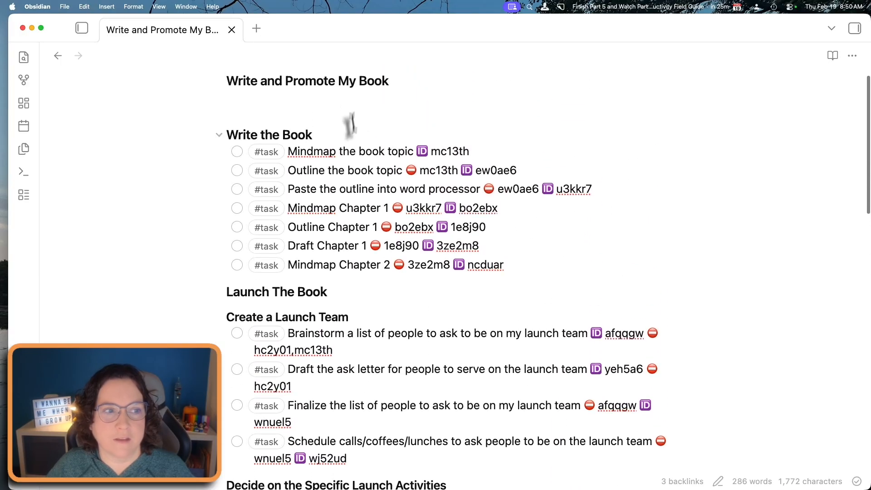
{"action": "scroll", "coordinate": [318, 150], "scroll_direction": "down", "scroll_amount": 4}
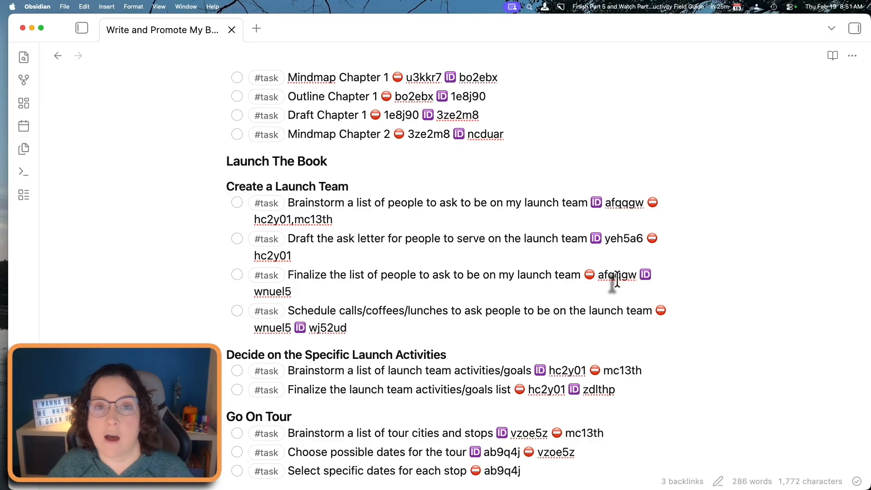
{"action": "scroll", "coordinate": [616, 279], "scroll_direction": "down", "scroll_amount": 3}
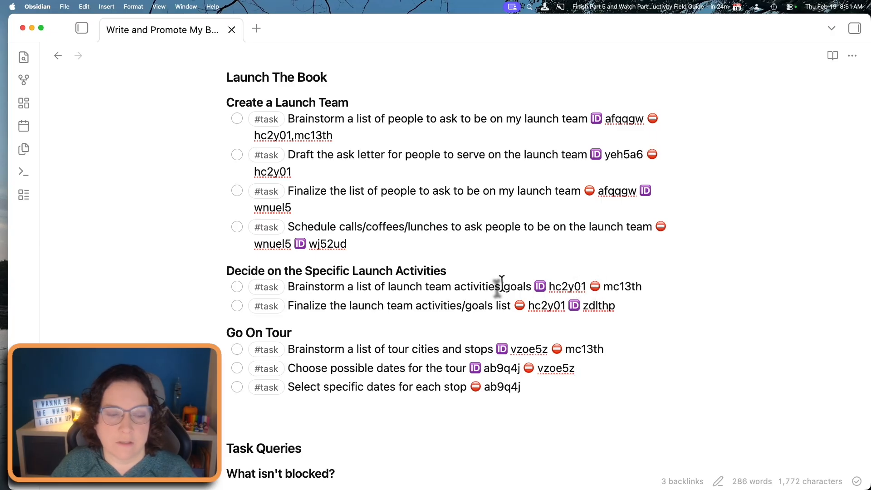
{"action": "scroll", "coordinate": [500, 283], "scroll_direction": "down", "scroll_amount": 4}
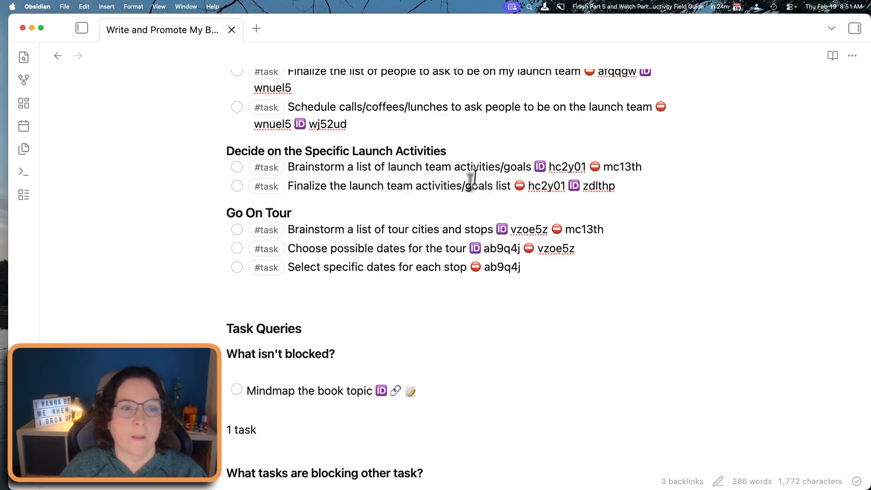
Step: Compare the book project's task dependencies with its What isn't blocked? and What tasks are blocking other task? queries
{"action": "scroll", "coordinate": [467, 175], "scroll_direction": "up", "scroll_amount": 10}
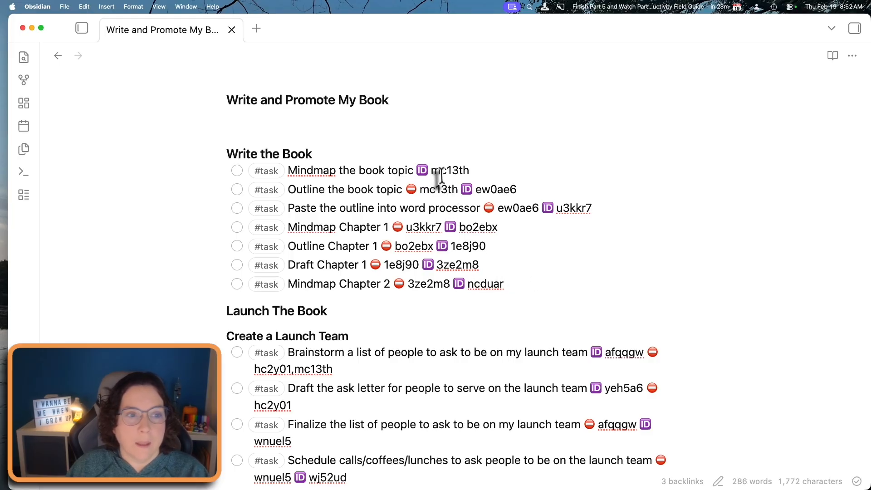
{"action": "scroll", "coordinate": [479, 258], "scroll_direction": "down", "scroll_amount": 1}
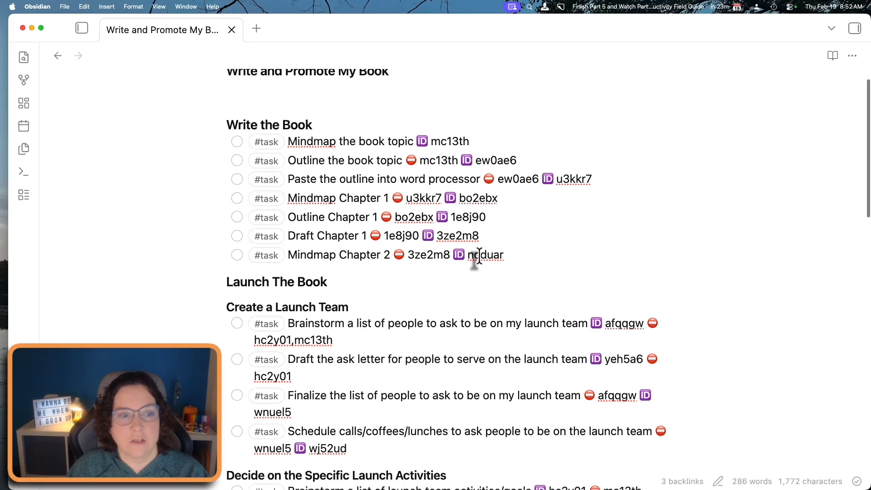
{"action": "scroll", "coordinate": [477, 278], "scroll_direction": "down", "scroll_amount": 5}
{"action": "scroll", "coordinate": [477, 283], "scroll_direction": "down", "scroll_amount": 6}
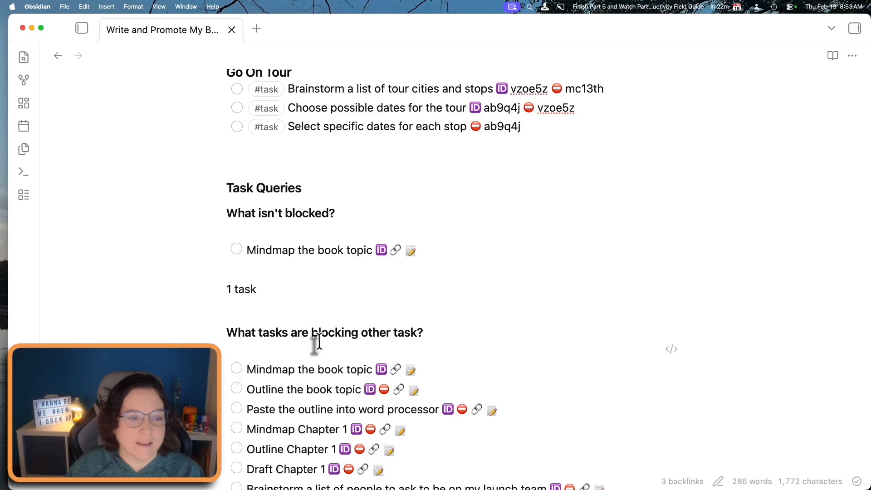
{"action": "scroll", "coordinate": [317, 344], "scroll_direction": "down", "scroll_amount": 2}
{"action": "scroll", "coordinate": [318, 343], "scroll_direction": "down", "scroll_amount": 4}
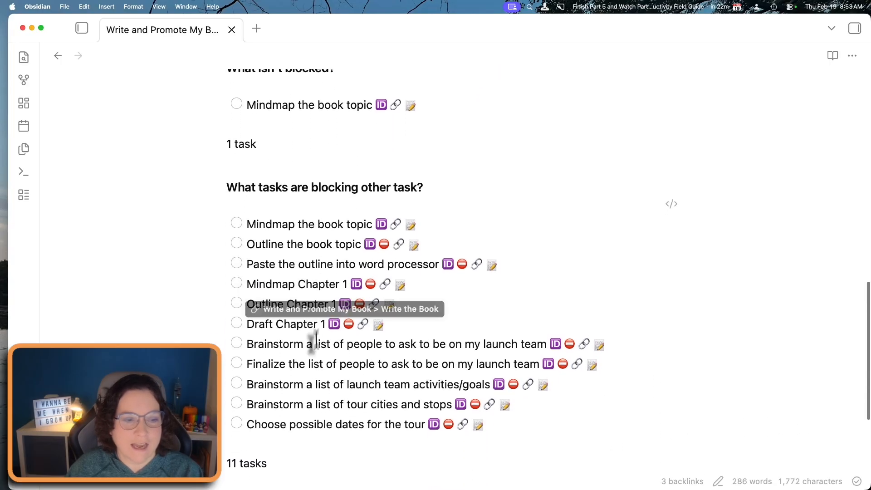